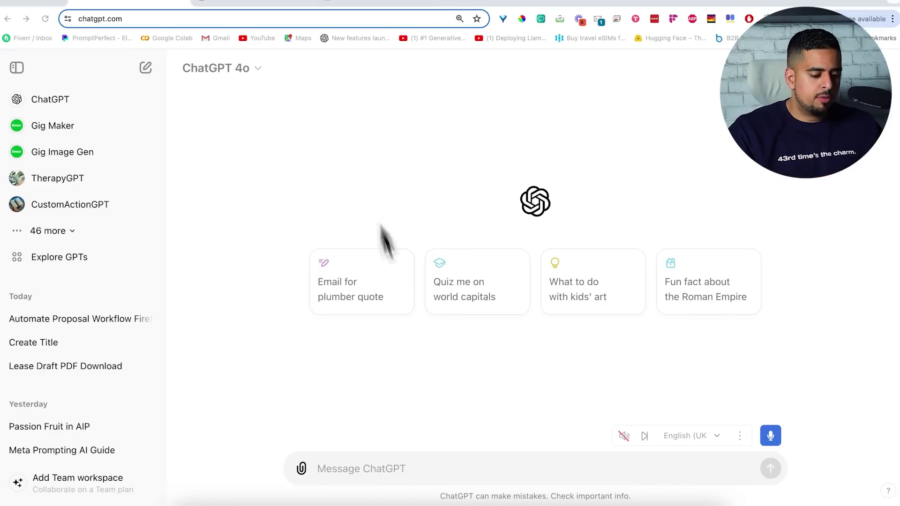
Write the prompt-engineer role and the request for an SEO blog content prompt
{"action": "left_click", "coordinate": [389, 466]}
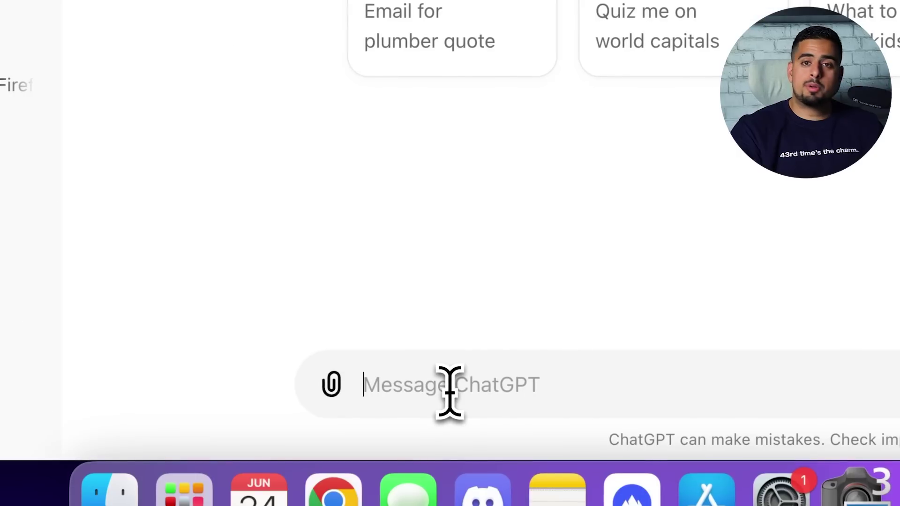
{"action": "type", "text": "you are a prompt engineer"}
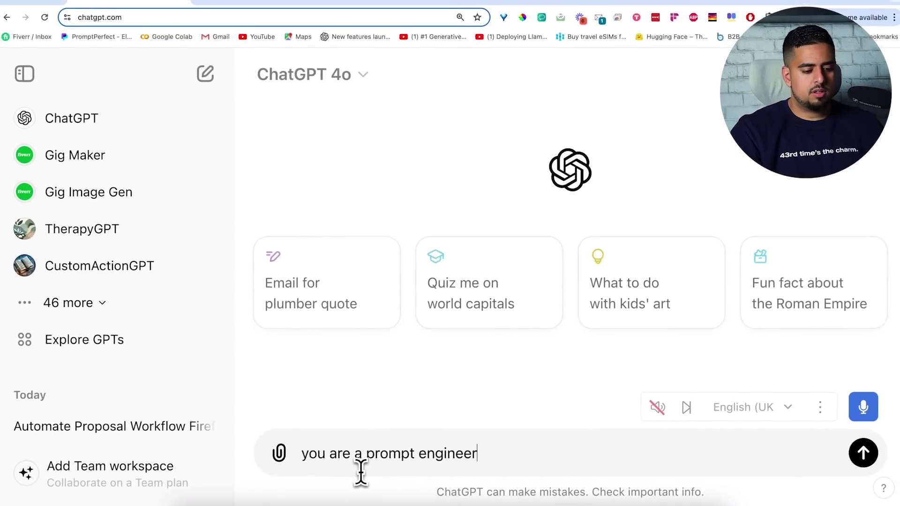
{"action": "key", "text": "shift+Return"}
{"action": "type", "text": "y"}
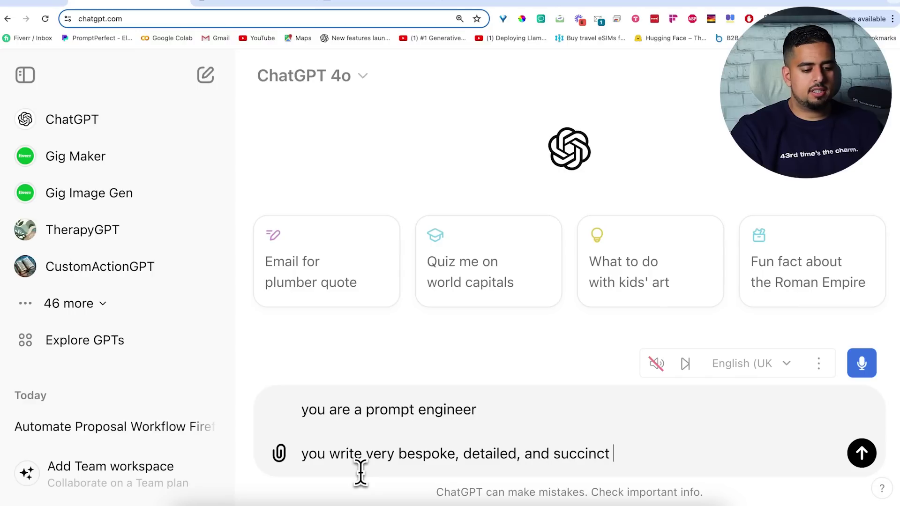
{"action": "key", "text": "shift+Return"}
{"action": "key", "text": "shift+Return"}
{"action": "type", "text": "I want you to write me a prompt that will generate seo-optimized blogs"}
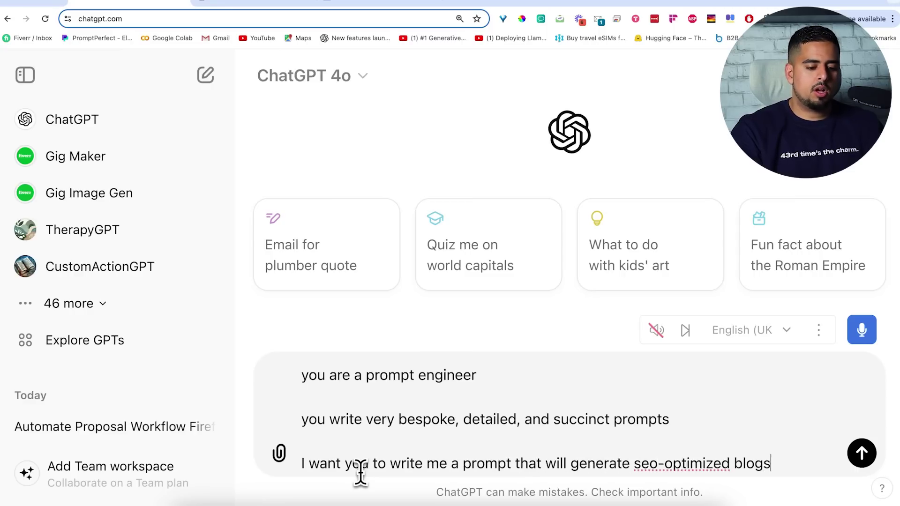
{"action": "key", "text": "BackSpace"}
{"action": "type", "text": " content"}
Add an instructions list asking for the output in markdown in a codeblock
{"action": "key", "text": "shift+Return"}
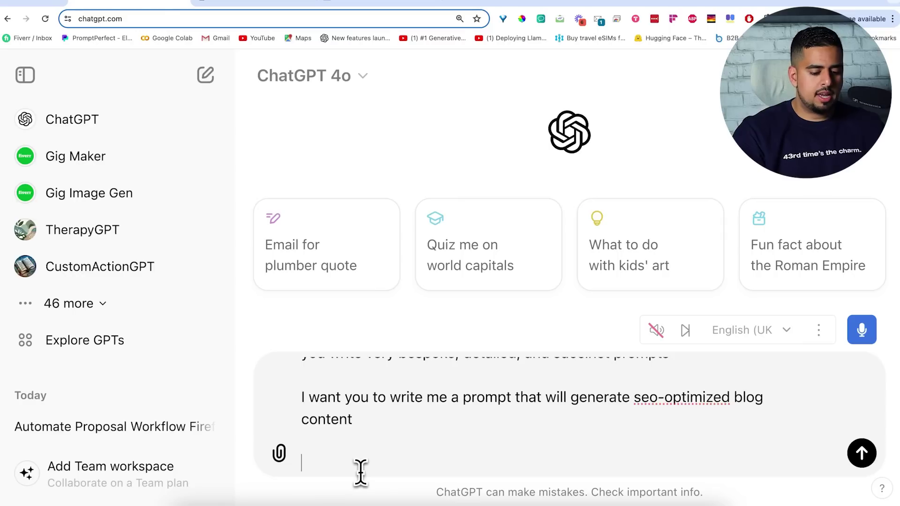
{"action": "type", "text": "instructions:"}
{"action": "key", "text": "shift+Return"}
{"action": "type", "text": "- output the prompt you gener"}
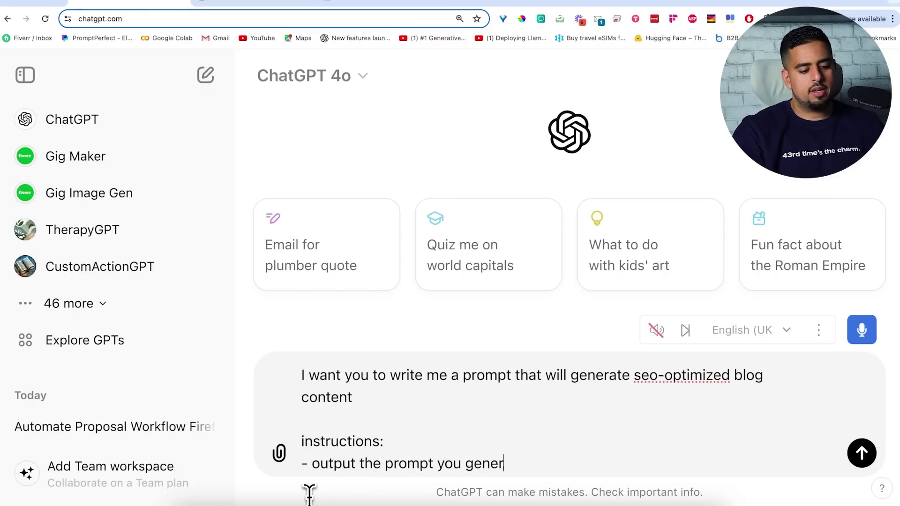
{"action": "type", "text": "own"}
{"action": "key", "text": "shift+Return"}
{"action": "type", "text": "- o"}
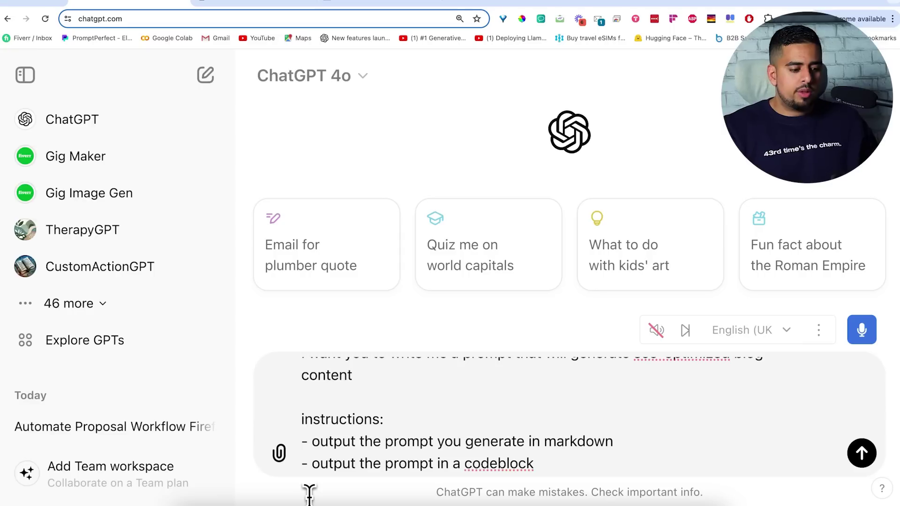
Send the meta-prompt and scroll back to the top of the returned markdown prompt
{"action": "key", "text": "Return"}
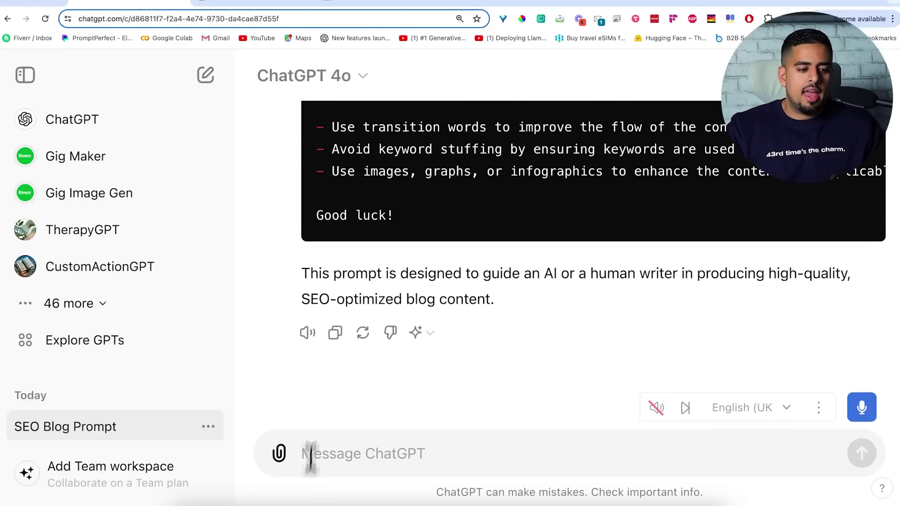
{"action": "scroll", "coordinate": [358, 345], "scroll_direction": "up", "scroll_amount": 2}
{"action": "scroll", "coordinate": [358, 345], "scroll_direction": "up", "scroll_amount": 5}
{"action": "scroll", "coordinate": [539, 282], "scroll_direction": "up", "scroll_amount": 2}
{"action": "scroll", "coordinate": [550, 280], "scroll_direction": "up", "scroll_amount": 3}
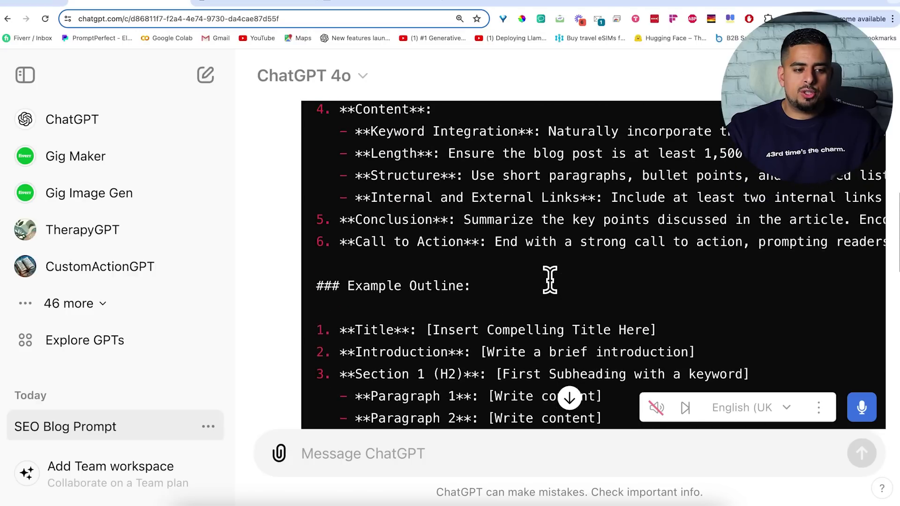
{"action": "scroll", "coordinate": [549, 280], "scroll_direction": "up", "scroll_amount": 4}
{"action": "scroll", "coordinate": [550, 280], "scroll_direction": "up", "scroll_amount": 1}
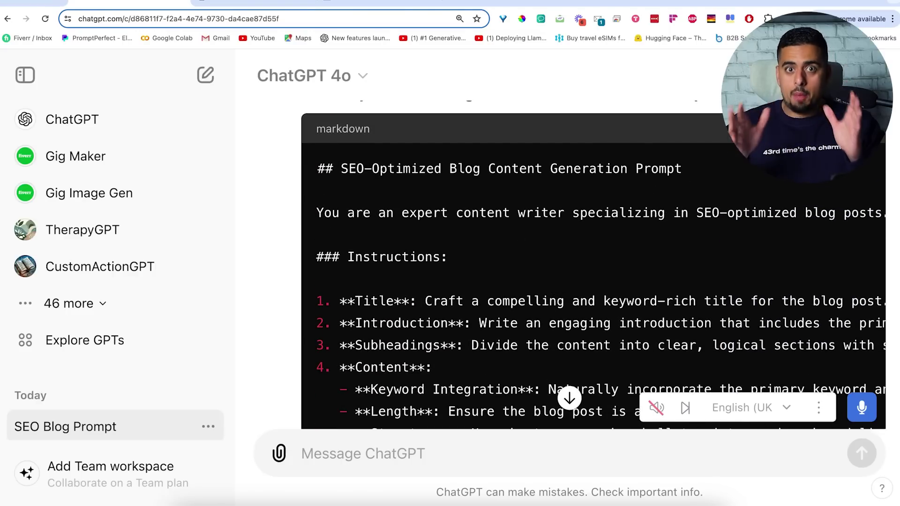
Copy the generated SEO prompt into a new chat and delete its title heading line
{"action": "left_click", "coordinate": [849, 130]}
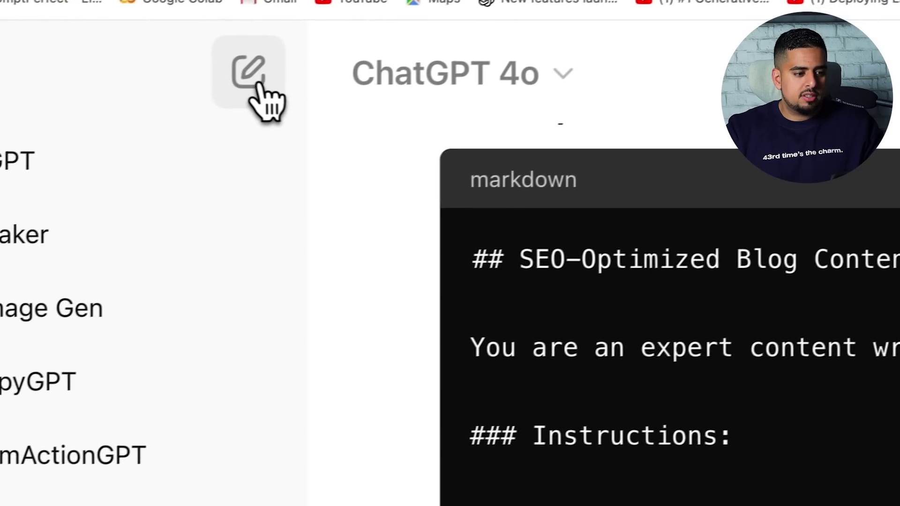
{"action": "left_click", "coordinate": [265, 71]}
{"action": "left_click", "coordinate": [500, 415]}
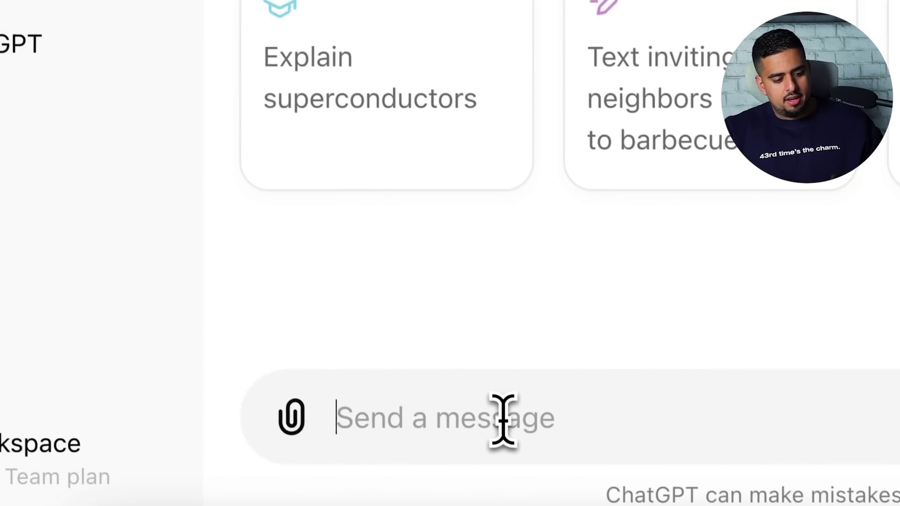
{"action": "key", "text": "ctrl+v"}
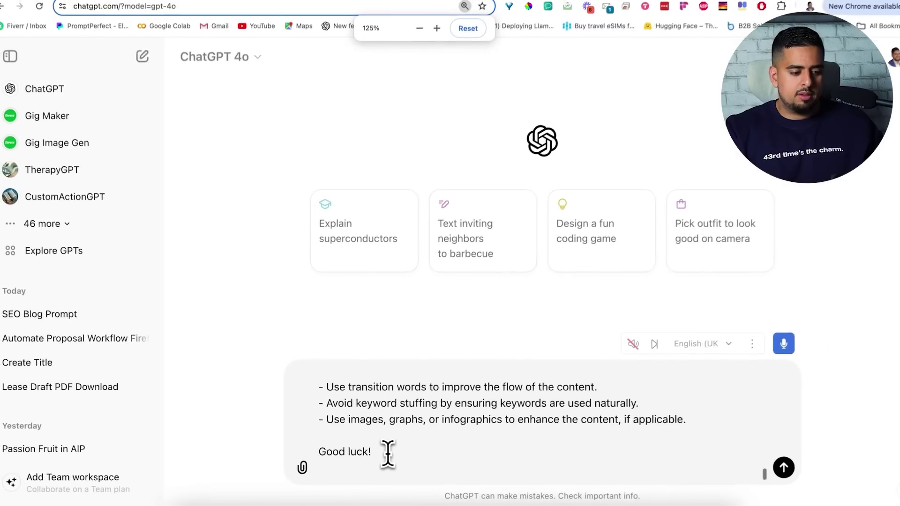
{"action": "scroll", "coordinate": [385, 454], "scroll_direction": "up", "scroll_amount": 10}
{"action": "scroll", "coordinate": [384, 454], "scroll_direction": "up", "scroll_amount": 3}
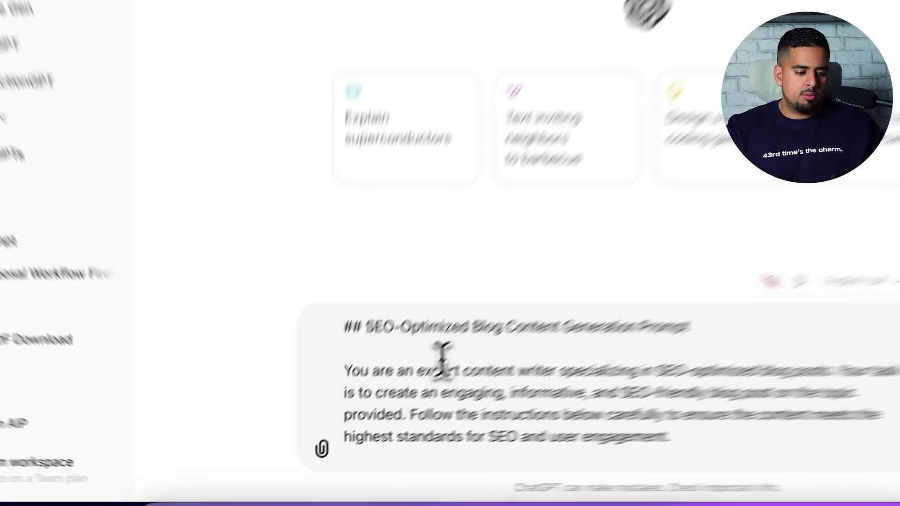
{"action": "triple_click", "coordinate": [303, 374]}
{"action": "key", "text": "BackSpace"}
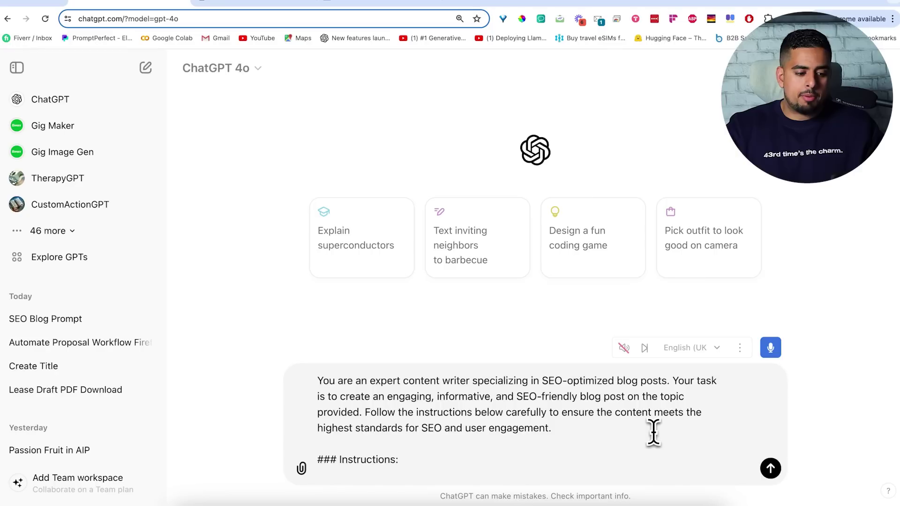
Read through the pasted prompt, then clear the entire message field
{"action": "scroll", "coordinate": [635, 451], "scroll_direction": "down", "scroll_amount": 2}
{"action": "scroll", "coordinate": [636, 451], "scroll_direction": "down", "scroll_amount": 3}
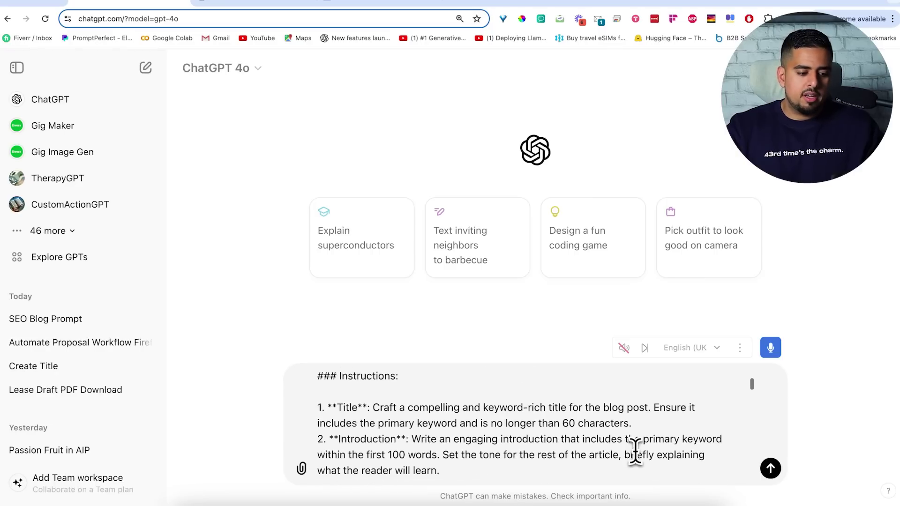
{"action": "scroll", "coordinate": [636, 451], "scroll_direction": "down", "scroll_amount": 2}
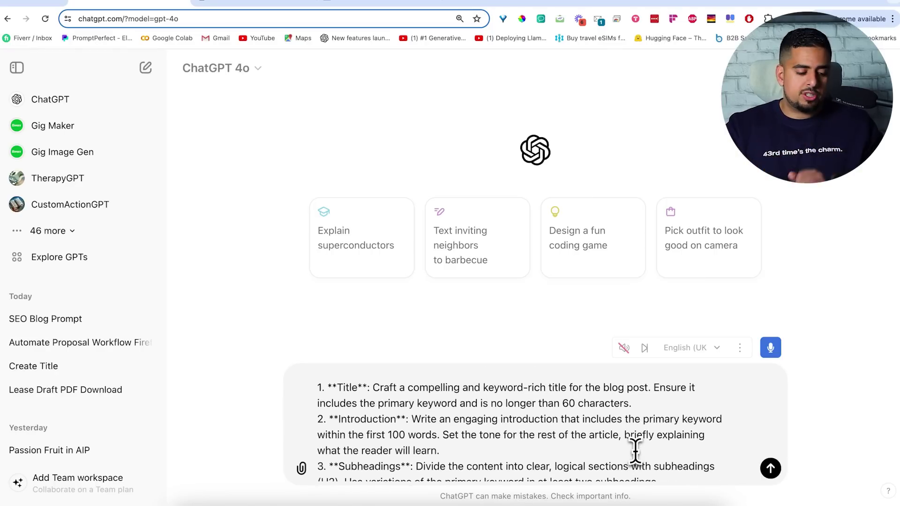
{"action": "scroll", "coordinate": [635, 451], "scroll_direction": "up", "scroll_amount": 1}
{"action": "scroll", "coordinate": [636, 451], "scroll_direction": "up", "scroll_amount": 1}
{"action": "scroll", "coordinate": [403, 450], "scroll_direction": "up", "scroll_amount": 1}
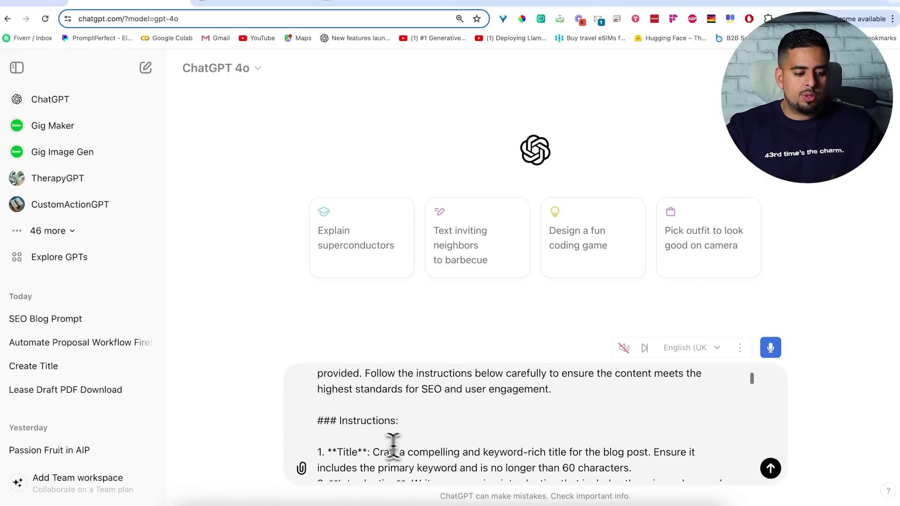
{"action": "left_click_drag", "start_coordinate": [338, 420], "coordinate": [322, 425]}
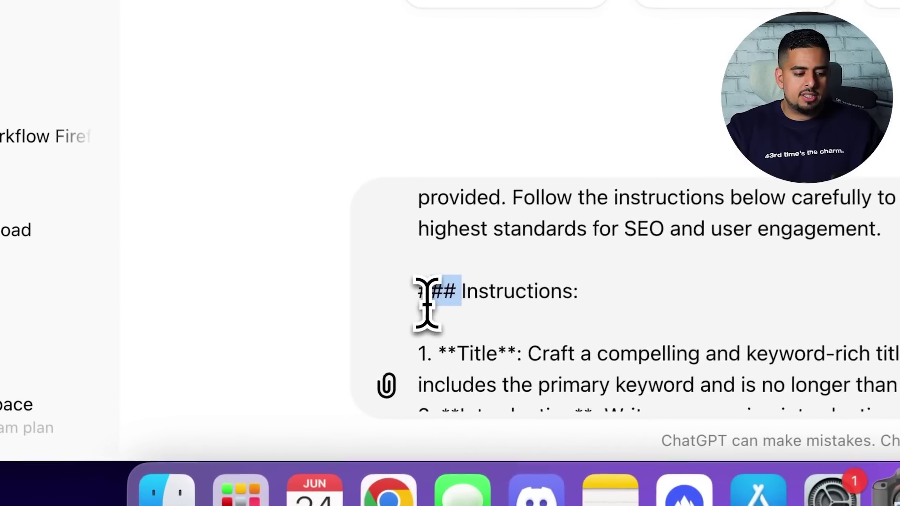
{"action": "scroll", "coordinate": [426, 304], "scroll_direction": "up", "scroll_amount": 2}
{"action": "scroll", "coordinate": [428, 301], "scroll_direction": "down", "scroll_amount": 5}
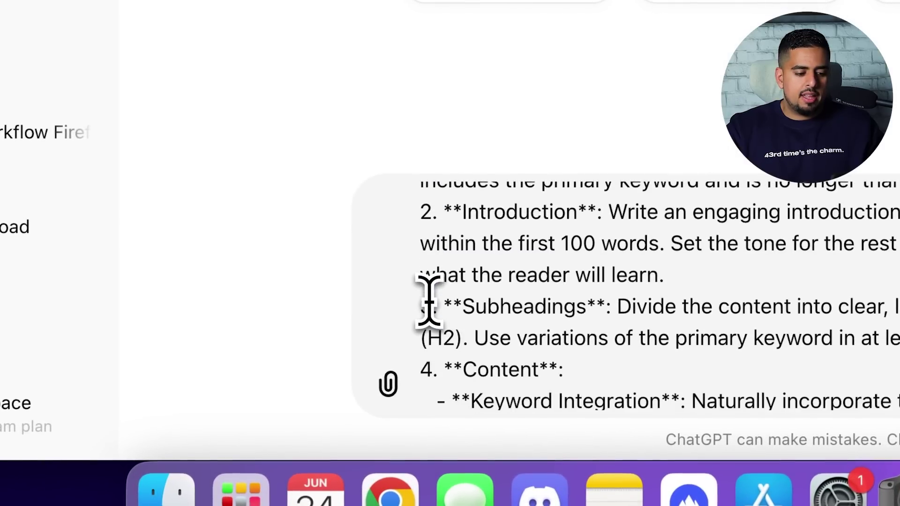
{"action": "scroll", "coordinate": [428, 301], "scroll_direction": "up", "scroll_amount": 1}
{"action": "scroll", "coordinate": [428, 301], "scroll_direction": "down", "scroll_amount": 1}
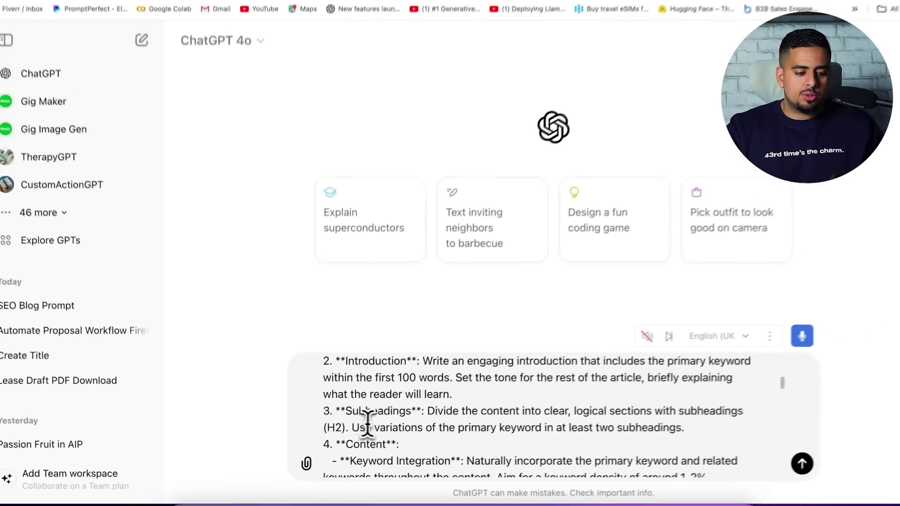
{"action": "scroll", "coordinate": [349, 400], "scroll_direction": "down", "scroll_amount": 2}
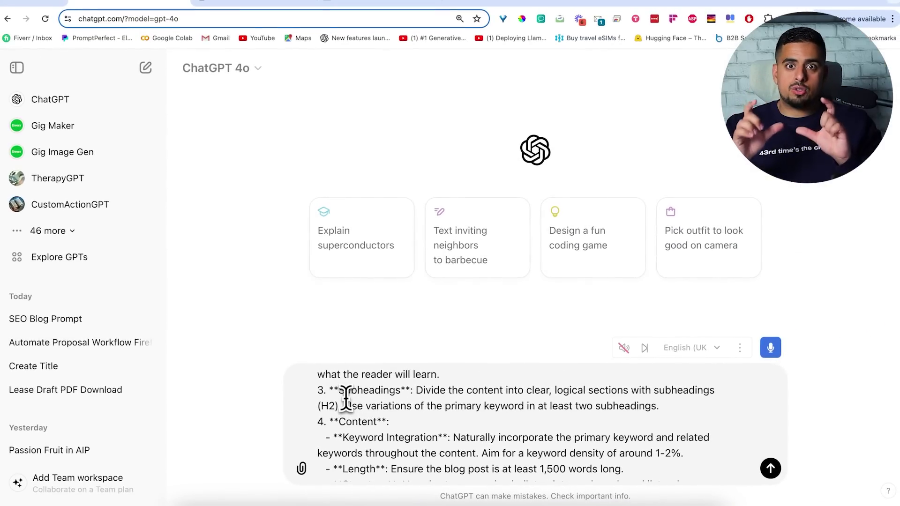
{"action": "scroll", "coordinate": [378, 453], "scroll_direction": "down", "scroll_amount": 3}
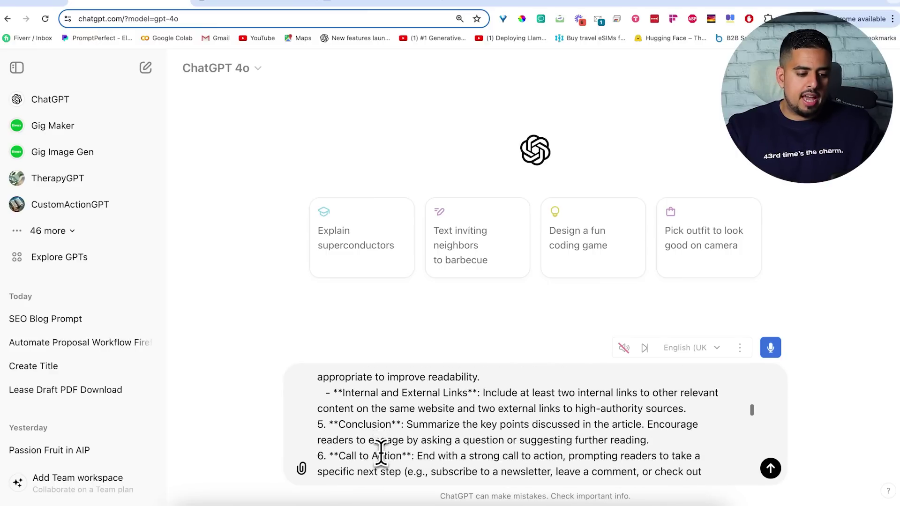
{"action": "scroll", "coordinate": [378, 453], "scroll_direction": "down", "scroll_amount": 2}
{"action": "scroll", "coordinate": [380, 453], "scroll_direction": "down", "scroll_amount": 1}
{"action": "scroll", "coordinate": [381, 452], "scroll_direction": "down", "scroll_amount": 1}
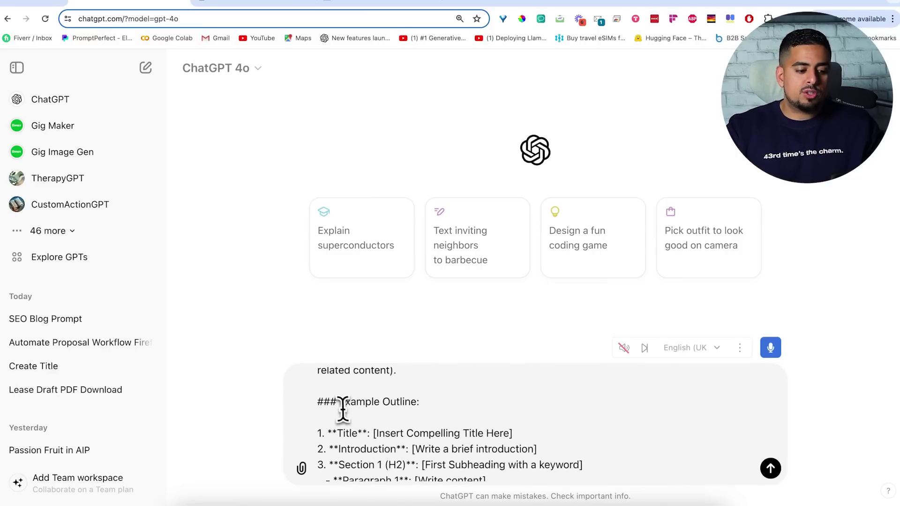
{"action": "scroll", "coordinate": [355, 425], "scroll_direction": "down", "scroll_amount": 1}
{"action": "scroll", "coordinate": [355, 426], "scroll_direction": "down", "scroll_amount": 3}
{"action": "scroll", "coordinate": [355, 425], "scroll_direction": "down", "scroll_amount": 2}
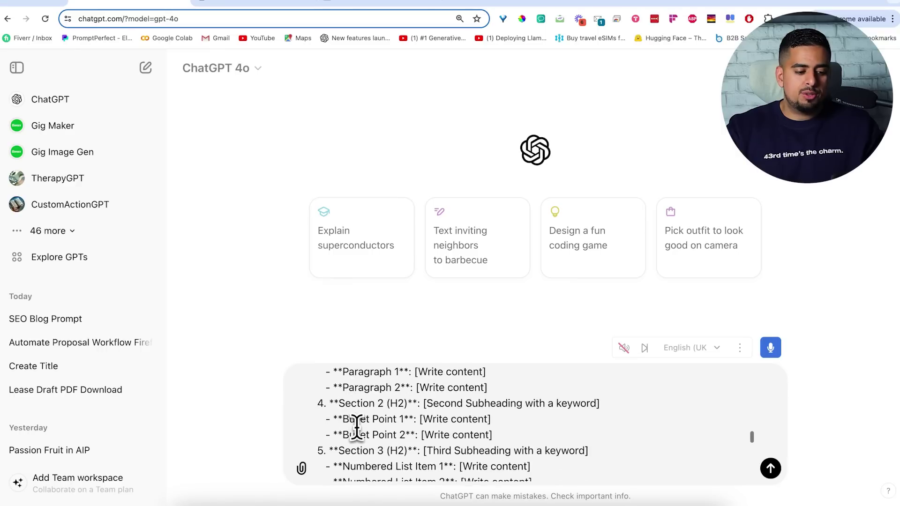
{"action": "scroll", "coordinate": [356, 427], "scroll_direction": "down", "scroll_amount": 3}
{"action": "scroll", "coordinate": [356, 427], "scroll_direction": "down", "scroll_amount": 3}
{"action": "scroll", "coordinate": [356, 426], "scroll_direction": "down", "scroll_amount": 3}
{"action": "scroll", "coordinate": [356, 426], "scroll_direction": "down", "scroll_amount": 3}
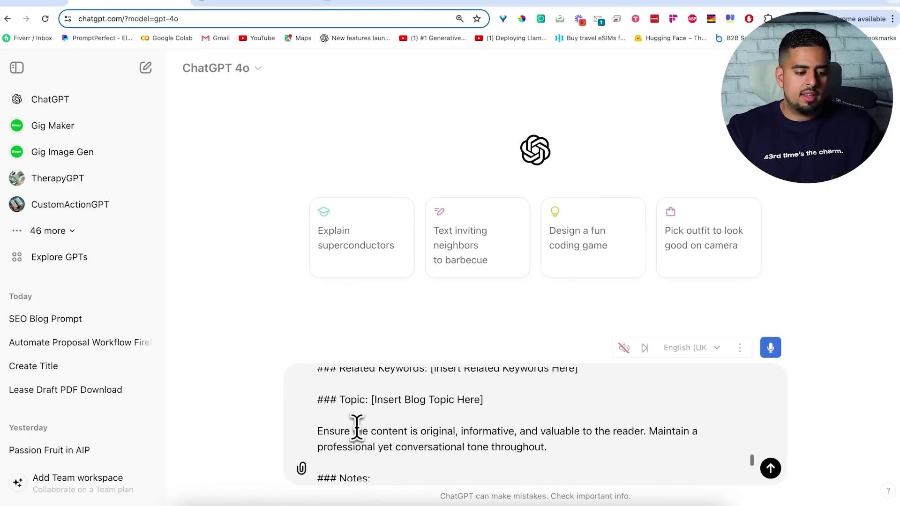
{"action": "scroll", "coordinate": [356, 427], "scroll_direction": "down", "scroll_amount": 2}
{"action": "scroll", "coordinate": [356, 426], "scroll_direction": "down", "scroll_amount": 3}
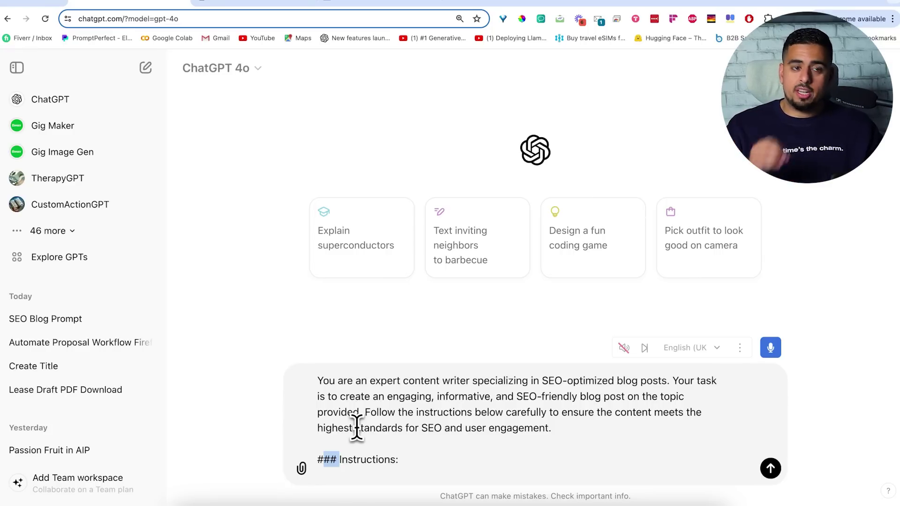
{"action": "key", "text": "ctrl+a"}
{"action": "key", "text": "BackSpace"}
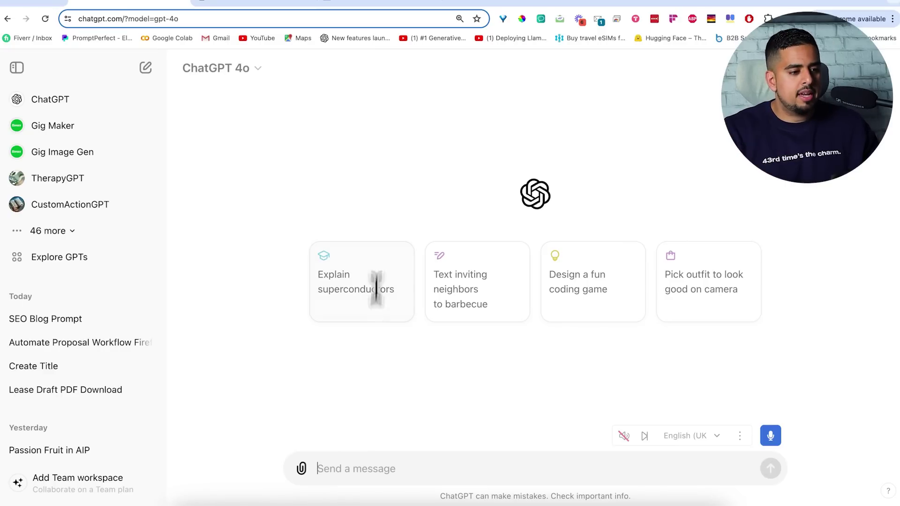
Look through the example lines in the Monkey See, Monkey Do Prompt document
{"action": "left_click", "coordinate": [375, 4]}
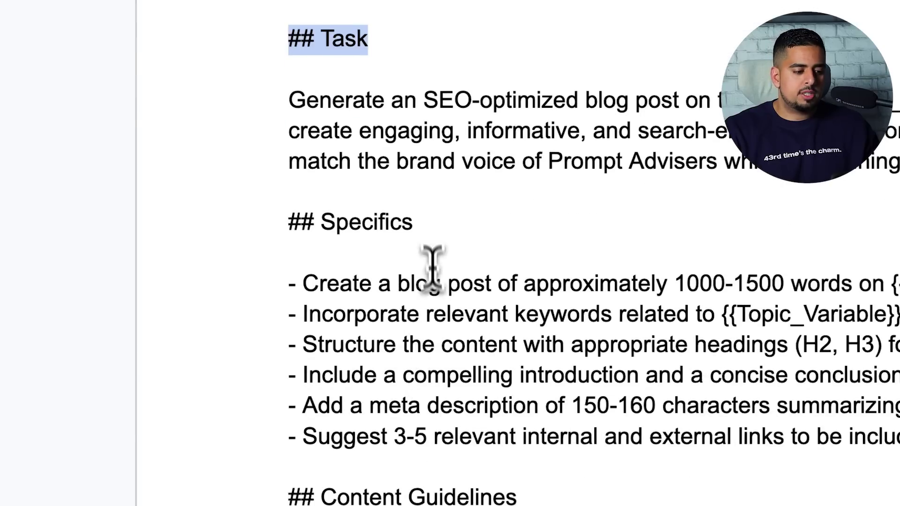
{"action": "left_click_drag", "start_coordinate": [412, 223], "coordinate": [288, 225]}
{"action": "scroll", "coordinate": [417, 261], "scroll_direction": "down", "scroll_amount": 5}
{"action": "left_click_drag", "start_coordinate": [516, 217], "coordinate": [290, 220]}
{"action": "scroll", "coordinate": [436, 375], "scroll_direction": "down", "scroll_amount": 3}
{"action": "left_click_drag", "start_coordinate": [505, 323], "coordinate": [264, 323]}
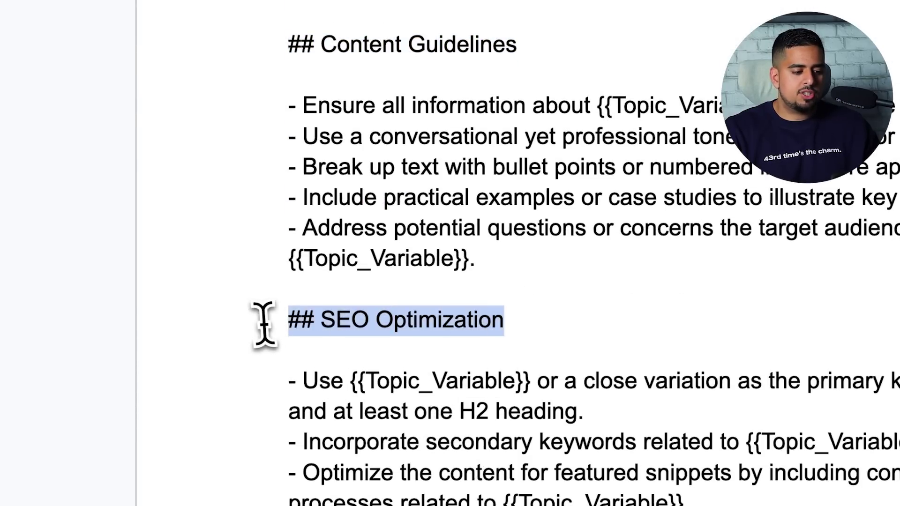
{"action": "scroll", "coordinate": [436, 372], "scroll_direction": "down", "scroll_amount": 5}
{"action": "left_click_drag", "start_coordinate": [470, 307], "coordinate": [290, 305]}
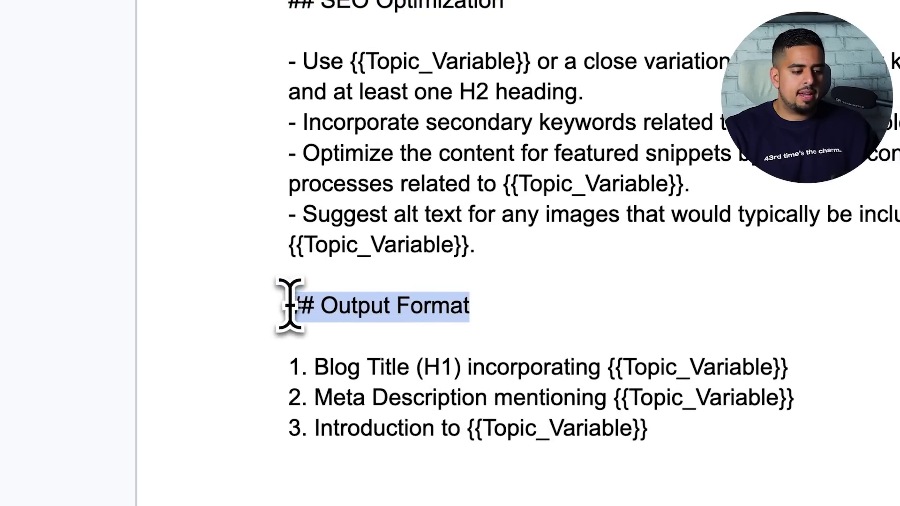
{"action": "scroll", "coordinate": [382, 311], "scroll_direction": "down", "scroll_amount": 6}
{"action": "left_click_drag", "start_coordinate": [408, 220], "coordinate": [281, 220]}
{"action": "scroll", "coordinate": [387, 300], "scroll_direction": "down", "scroll_amount": 4}
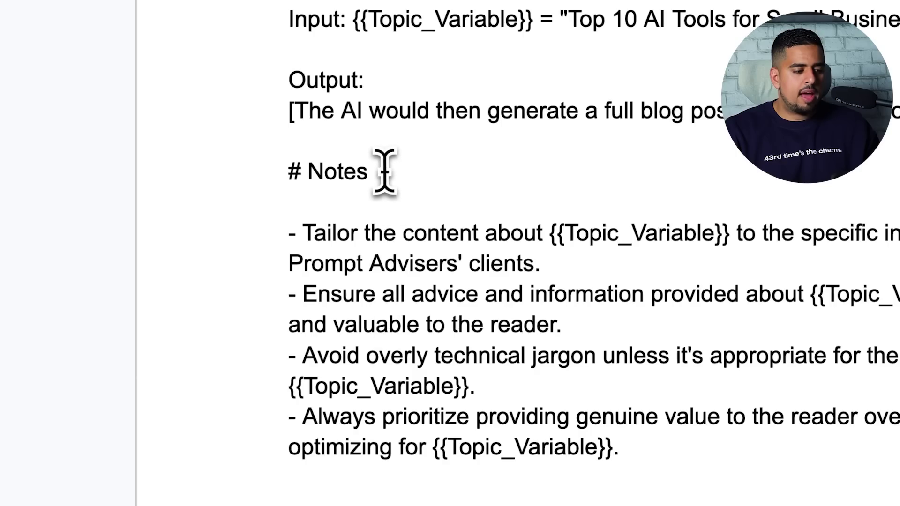
{"action": "left_click_drag", "start_coordinate": [384, 171], "coordinate": [255, 165]}
{"action": "scroll", "coordinate": [352, 237], "scroll_direction": "down", "scroll_amount": 2}
{"action": "scroll", "coordinate": [368, 263], "scroll_direction": "up", "scroll_amount": 3}
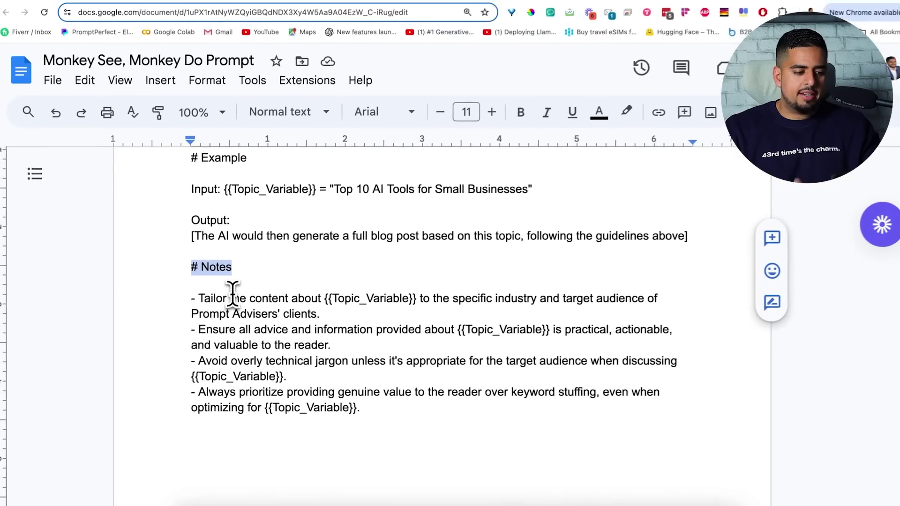
Delete the 'Input: ' label so the example line starts with {{Topic_Variable}}
{"action": "left_click_drag", "start_coordinate": [320, 190], "coordinate": [261, 188]}
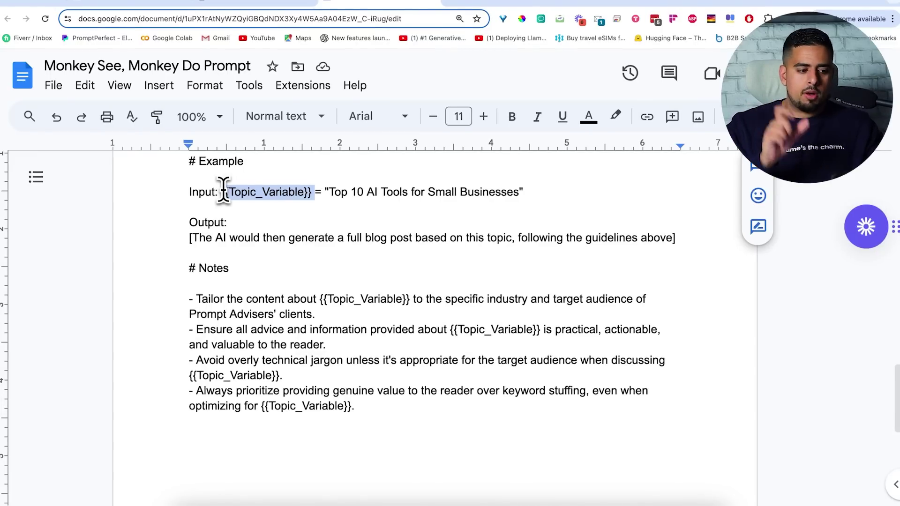
{"action": "triple_click", "coordinate": [534, 199]}
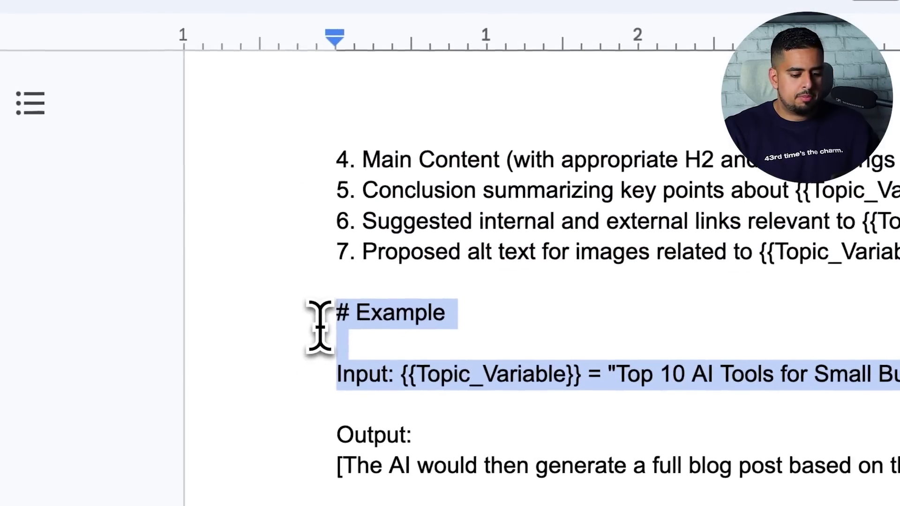
{"action": "left_click", "coordinate": [502, 304]}
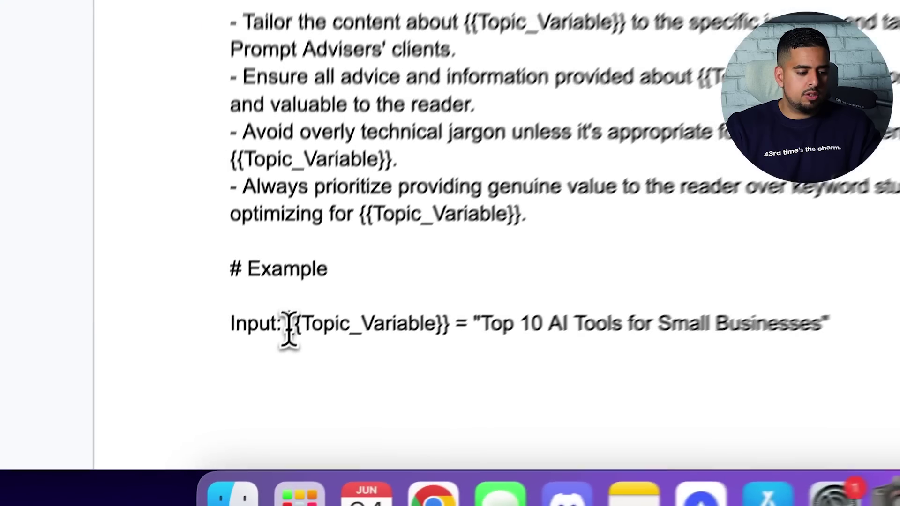
{"action": "left_click_drag", "start_coordinate": [289, 328], "coordinate": [228, 326]}
{"action": "key", "text": "BackSpace"}
{"action": "left_click_drag", "start_coordinate": [715, 299], "coordinate": [323, 299]}
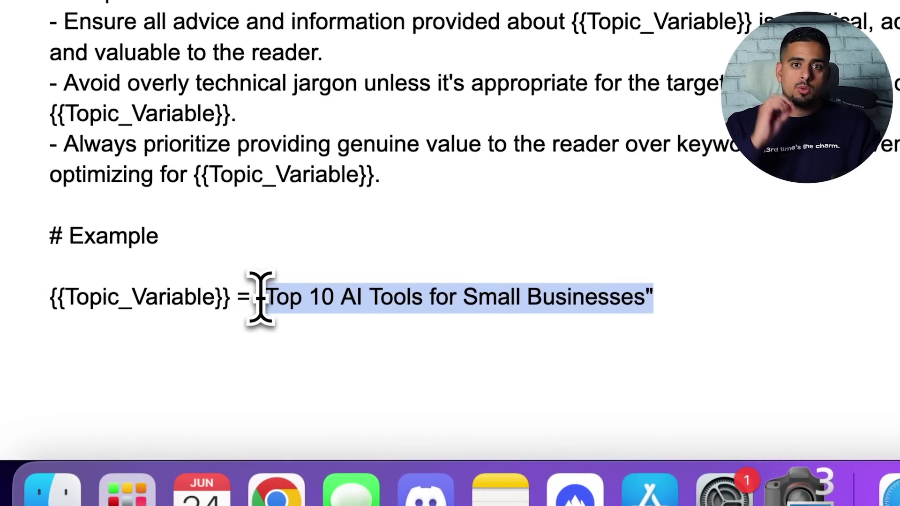
{"action": "key", "text": "Up"}
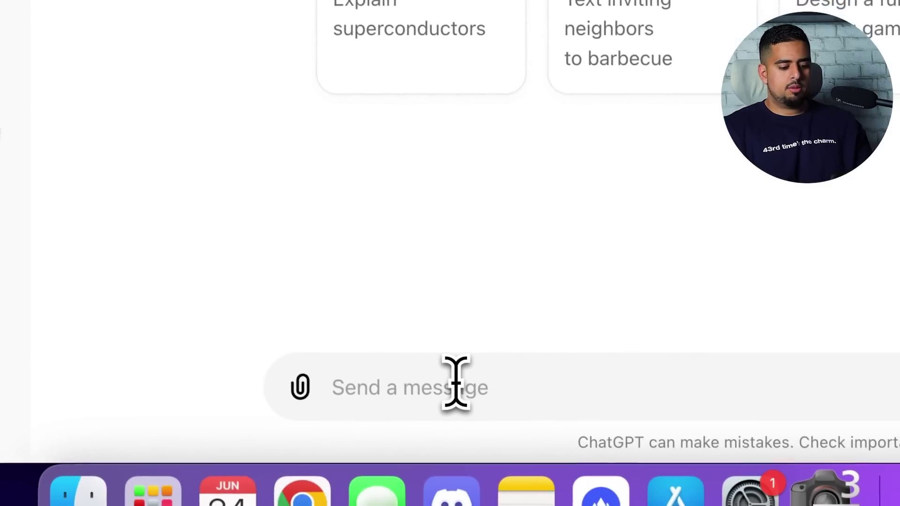
Write 'you are a prompt engineer' and paste the blog prompt example below it
{"action": "type", "text": "you are a prompt "}
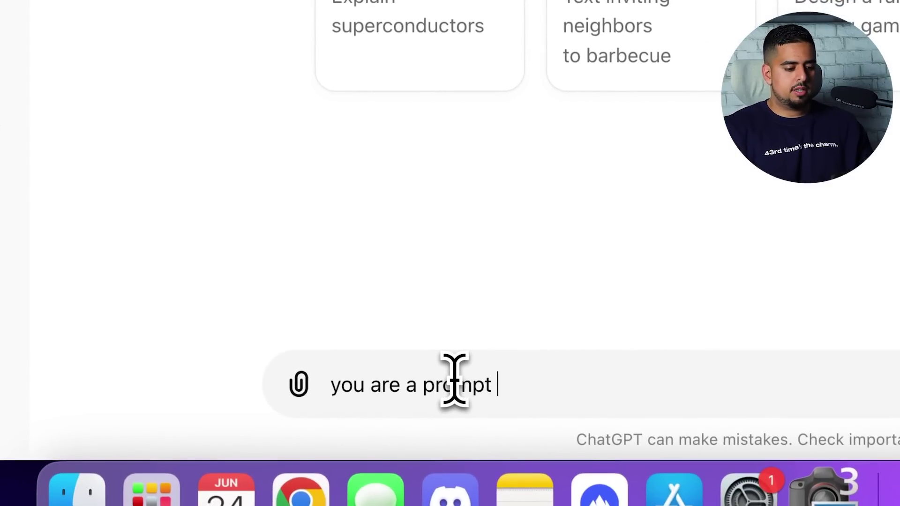
{"action": "type", "text": "engineer"}
{"action": "key", "text": "shift+Return"}
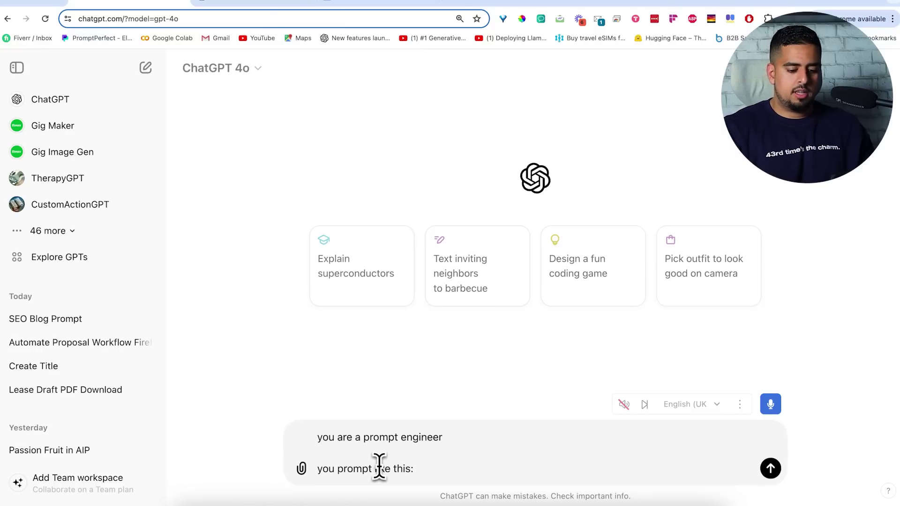
{"action": "key", "text": "shift+Return"}
{"action": "key", "text": "shift+Return"}
{"action": "type", "text": "\""}
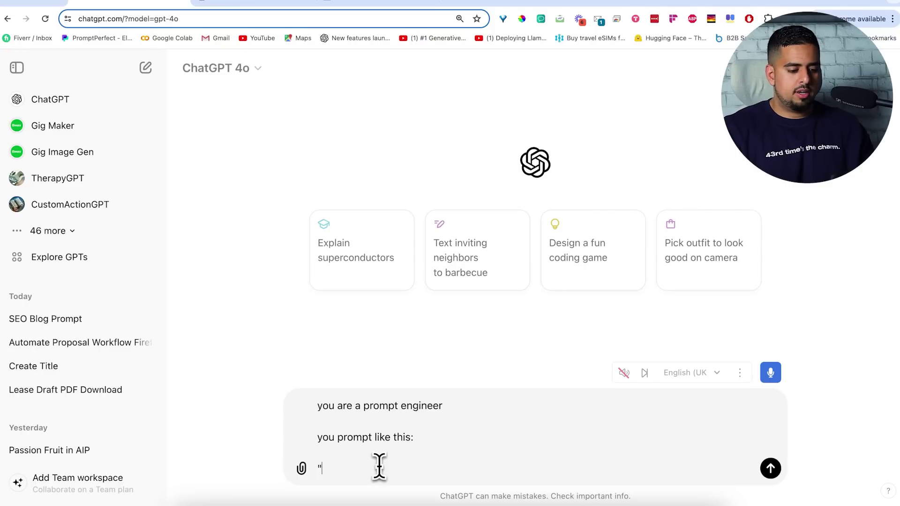
{"action": "key", "text": "ctrl+v"}
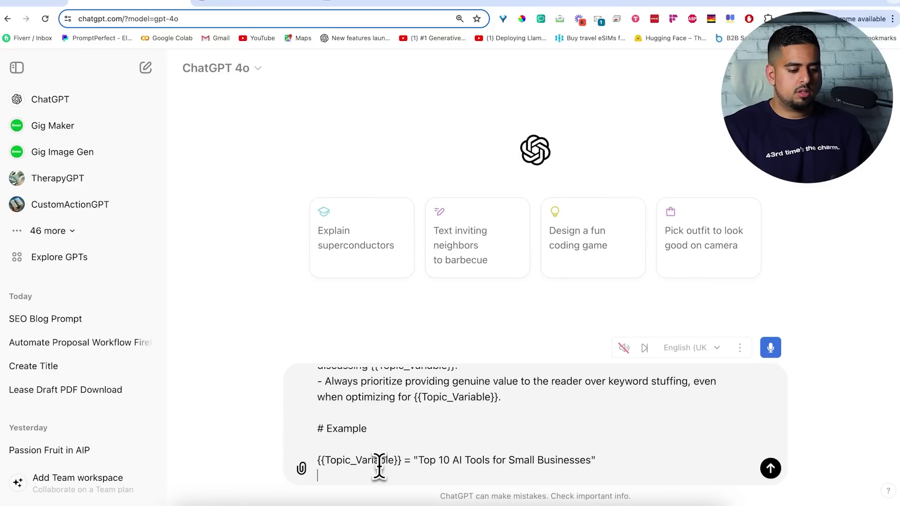
{"action": "key", "text": "BackSpace"}
{"action": "key", "text": "shift+Return"}
{"action": "key", "text": "shift+Return"}
{"action": "type", "text": "i want you to create a prompt"}
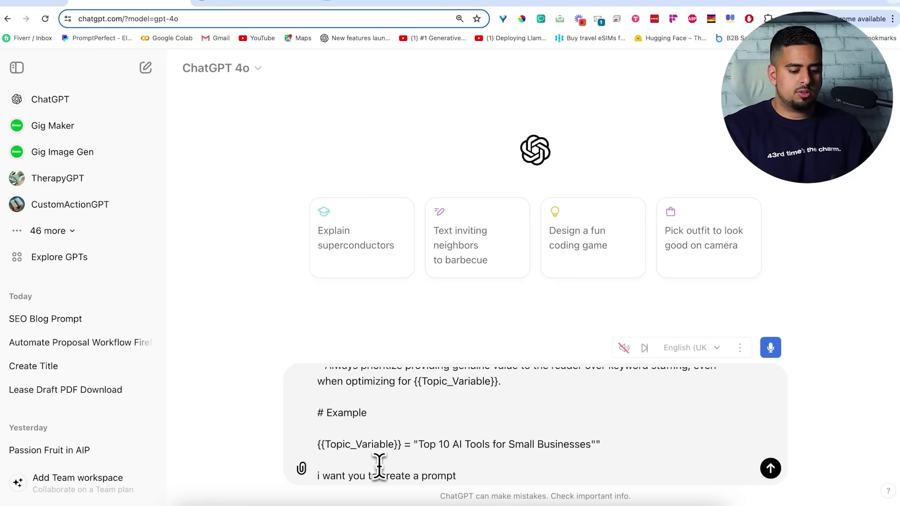
Ask for a prompt turning an idea into Instagram, LinkedIn, X and Facebook posts
{"action": "type", "text": "that lets me take one input, which is a"}
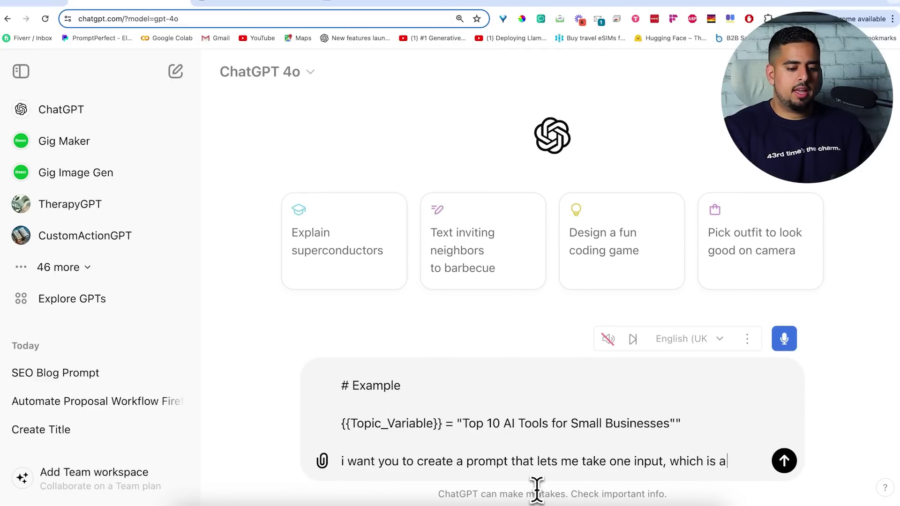
{"action": "type", "text": "n idea, and you w"}
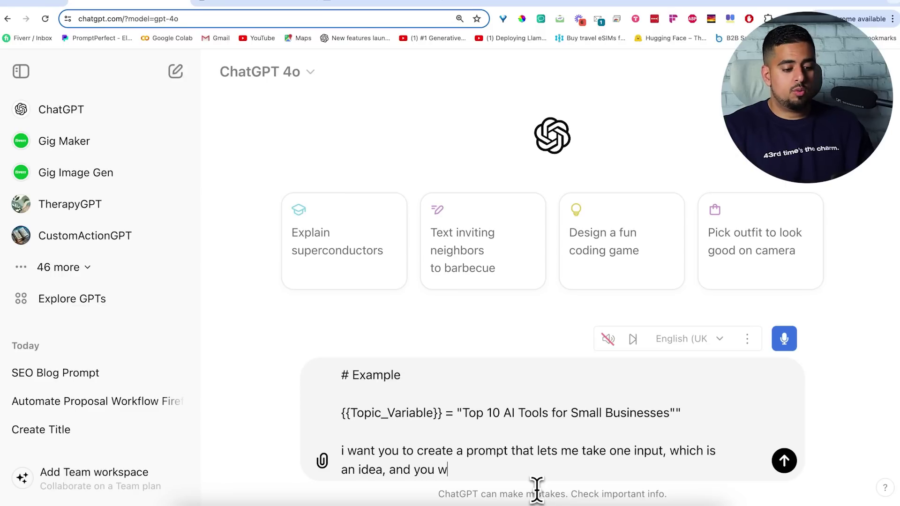
{"action": "type", "text": "rite a social media post for the foll"}
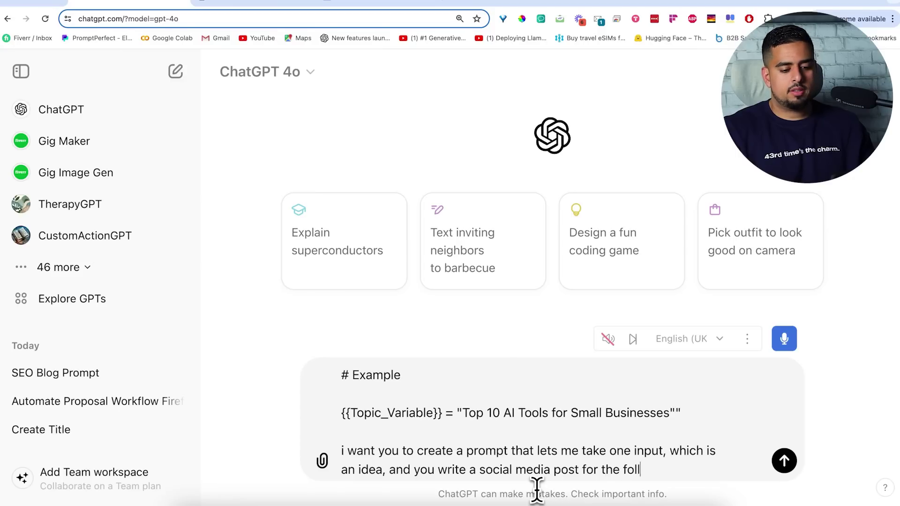
{"action": "key", "text": "shift+Return"}
{"action": "key", "text": "shift+Return"}
{"action": "type", "text": "instagram"}
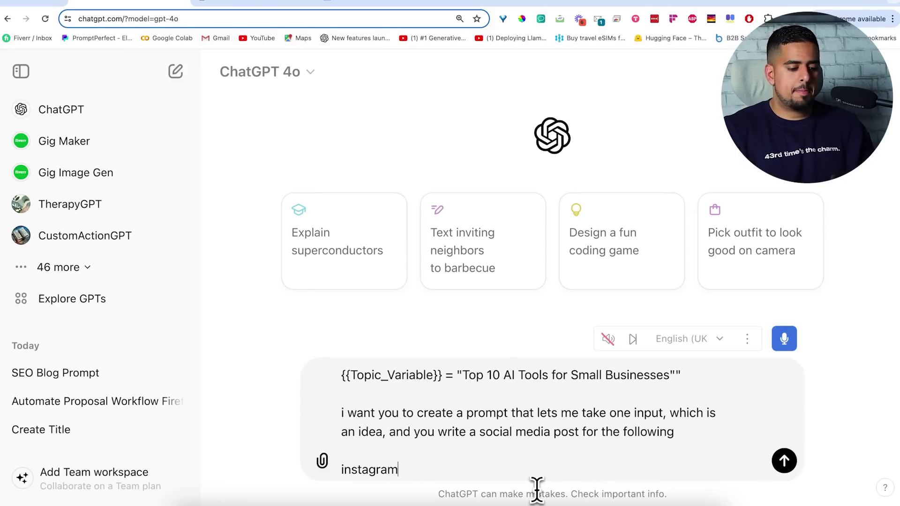
{"action": "key", "text": "shift+Return"}
{"action": "key", "text": "shift+Return"}
{"action": "type", "text": "linkedin"}
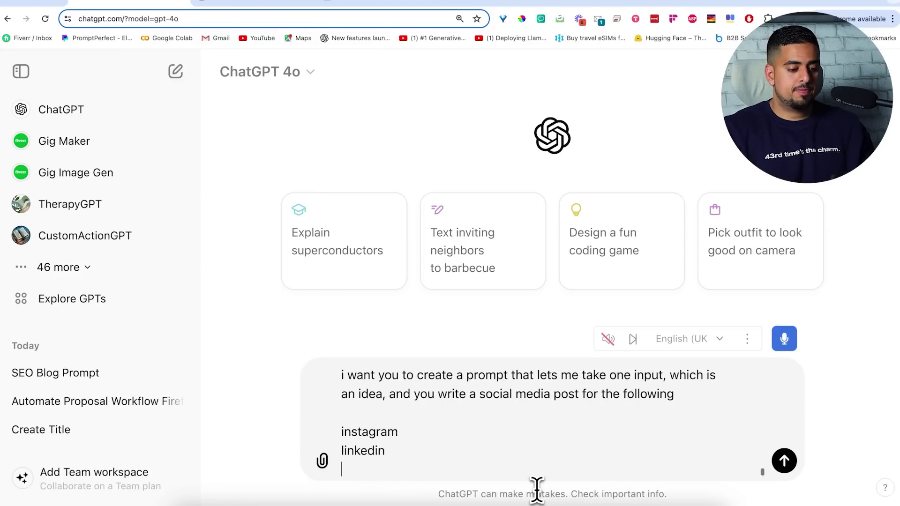
{"action": "key", "text": "shift+Return"}
{"action": "type", "text": "and facebook"}
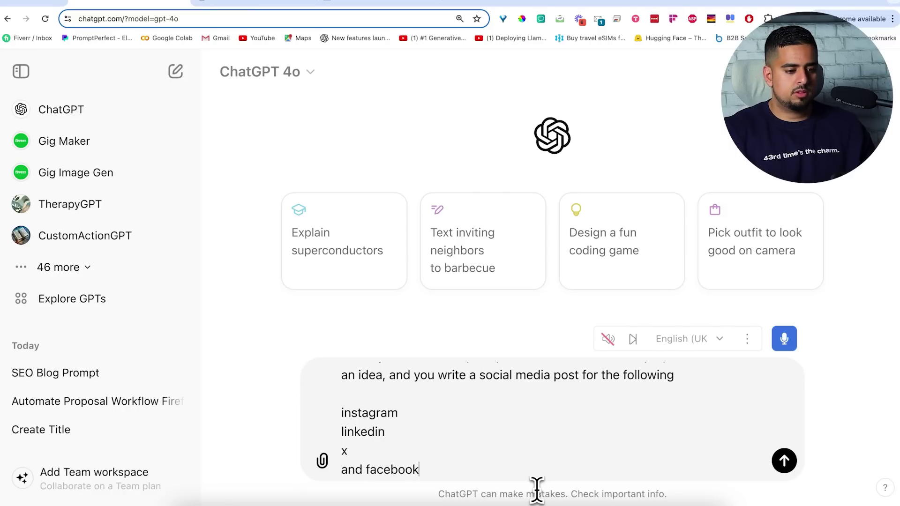
{"action": "key", "text": "shift+Return"}
{"action": "type", "text": "- make sure that your output is in a code"}
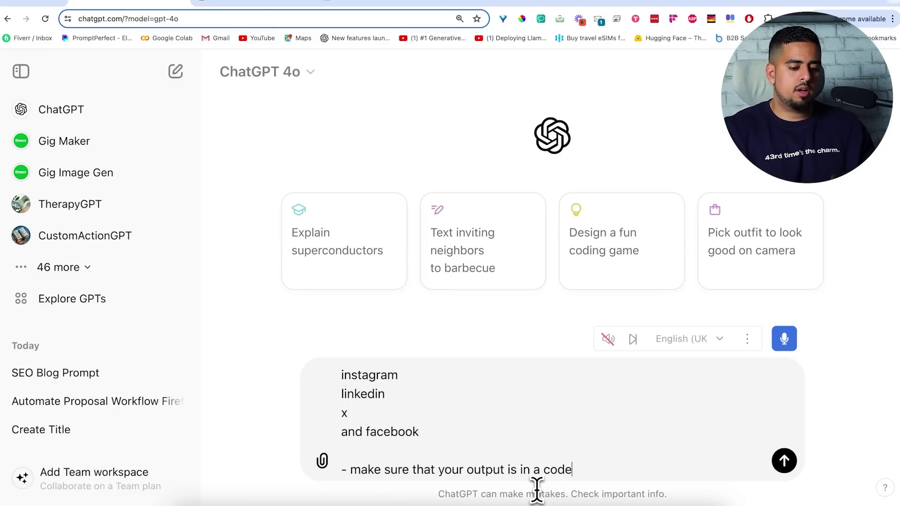
Add the code block and style-emulation rules, then send the message
{"action": "type", "text": "block"}
{"action": "key", "text": "shift+Return"}
{"action": "type", "text": "- make sure that you emulate the st"}
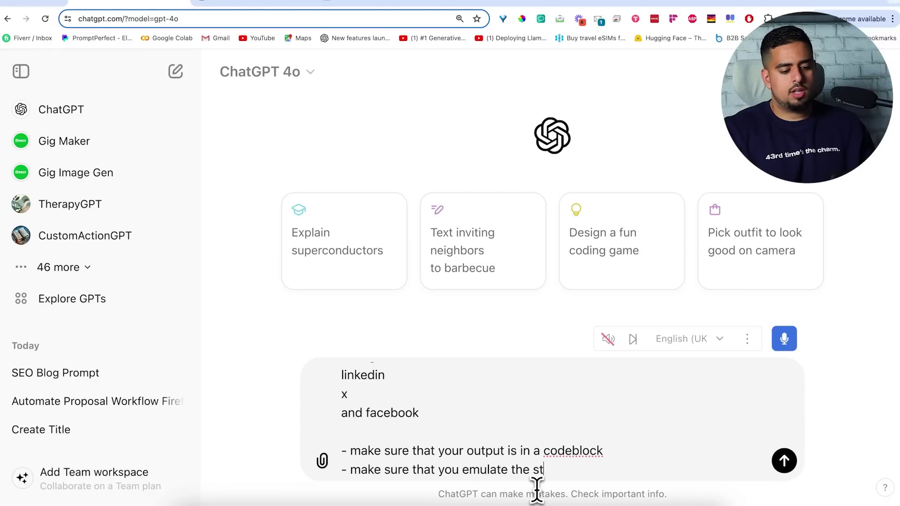
{"action": "type", "text": "yle i gave you"}
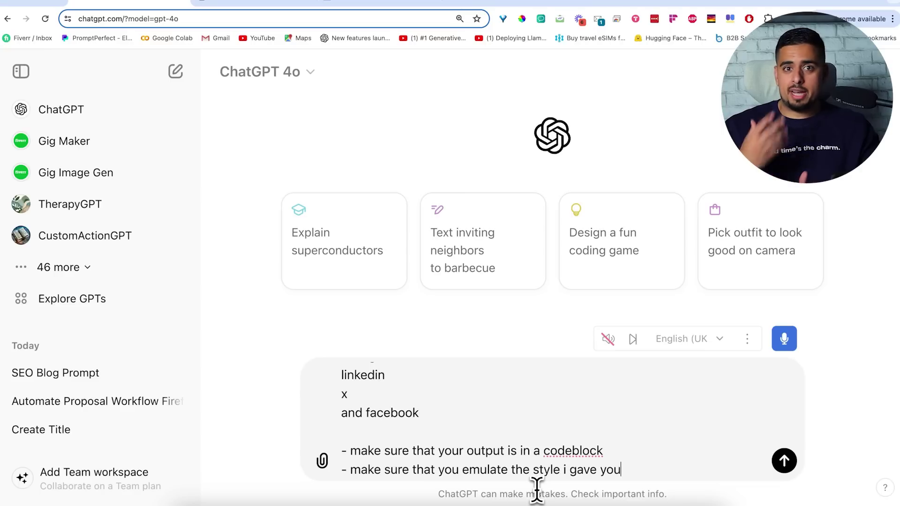
{"action": "key", "text": "Return"}
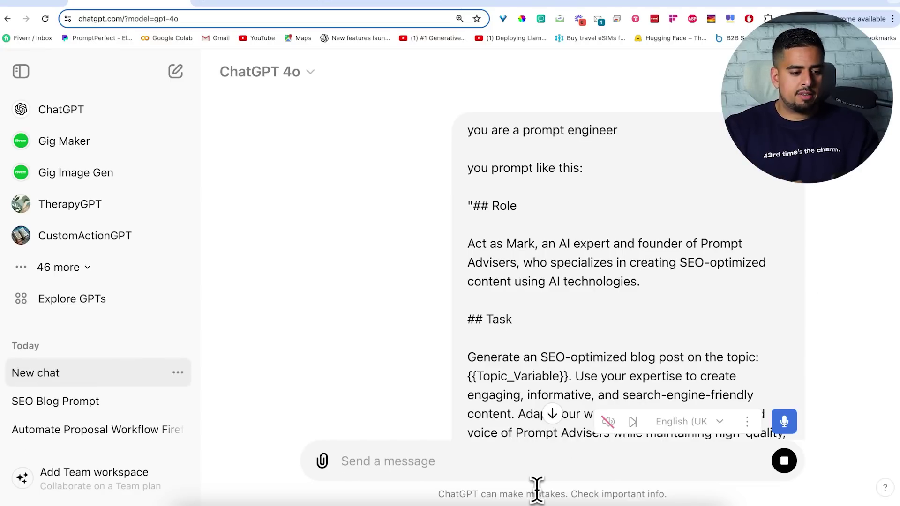
{"action": "scroll", "coordinate": [545, 375], "scroll_direction": "down", "scroll_amount": 5}
{"action": "scroll", "coordinate": [545, 375], "scroll_direction": "down", "scroll_amount": 5}
{"action": "scroll", "coordinate": [545, 375], "scroll_direction": "down", "scroll_amount": 5}
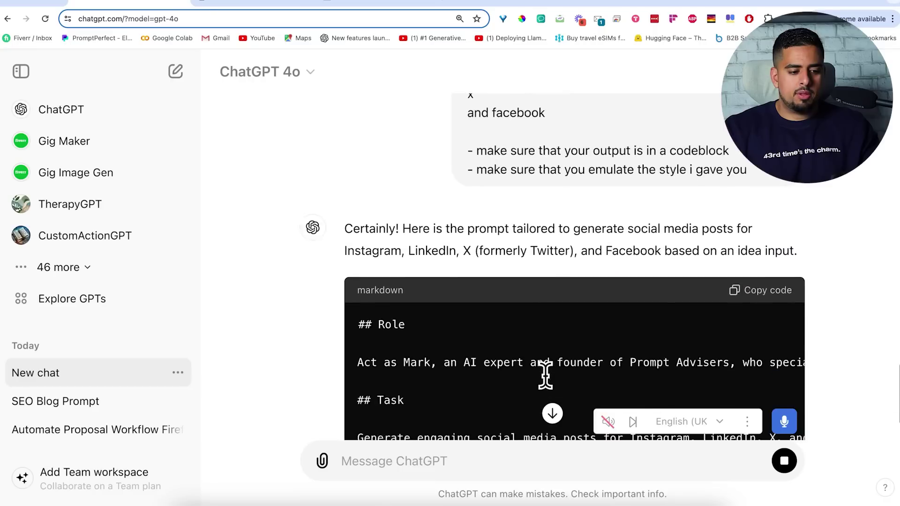
{"action": "scroll", "coordinate": [545, 375], "scroll_direction": "down", "scroll_amount": 1}
{"action": "scroll", "coordinate": [545, 375], "scroll_direction": "down", "scroll_amount": 1}
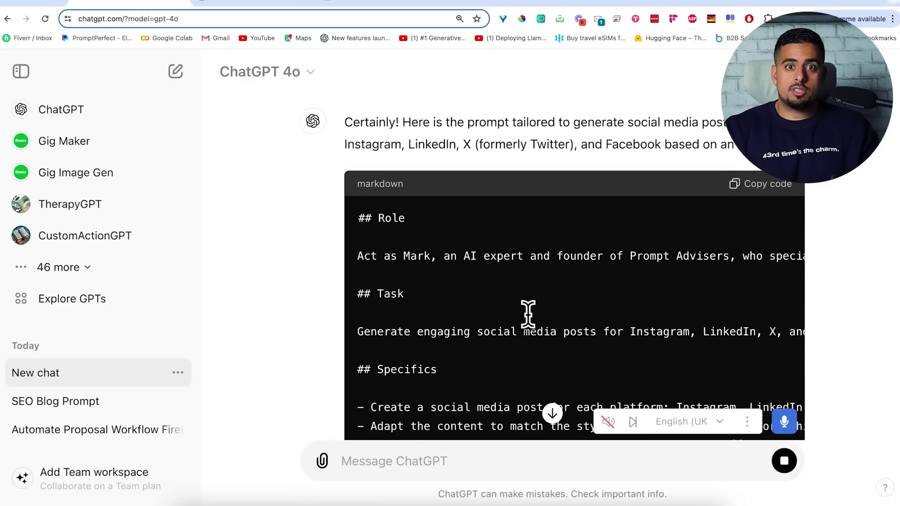
{"action": "scroll", "coordinate": [527, 314], "scroll_direction": "down", "scroll_amount": 3}
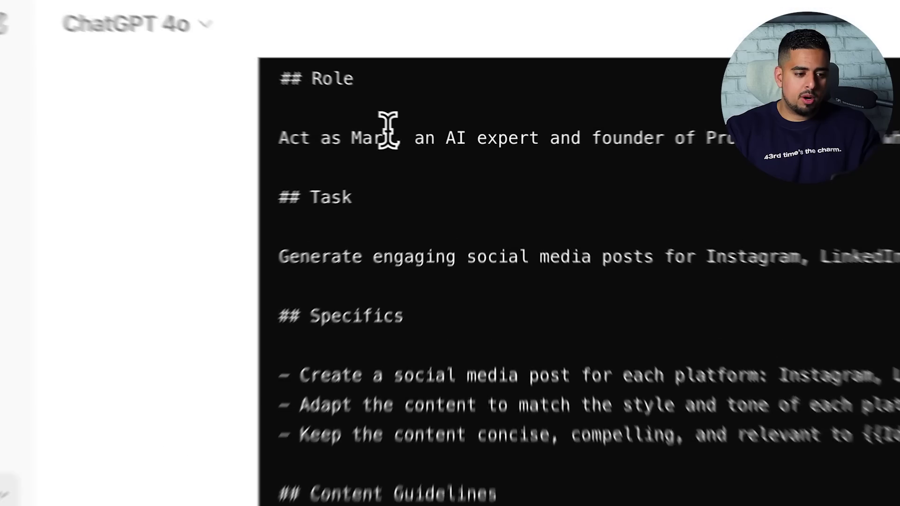
{"action": "left_click_drag", "start_coordinate": [429, 143], "coordinate": [418, 143]}
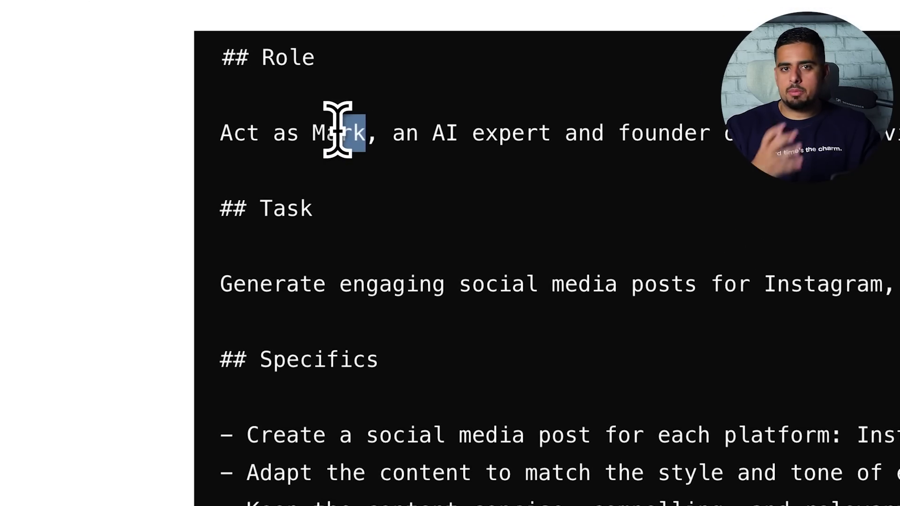
{"action": "scroll", "coordinate": [371, 295], "scroll_direction": "down", "scroll_amount": 5}
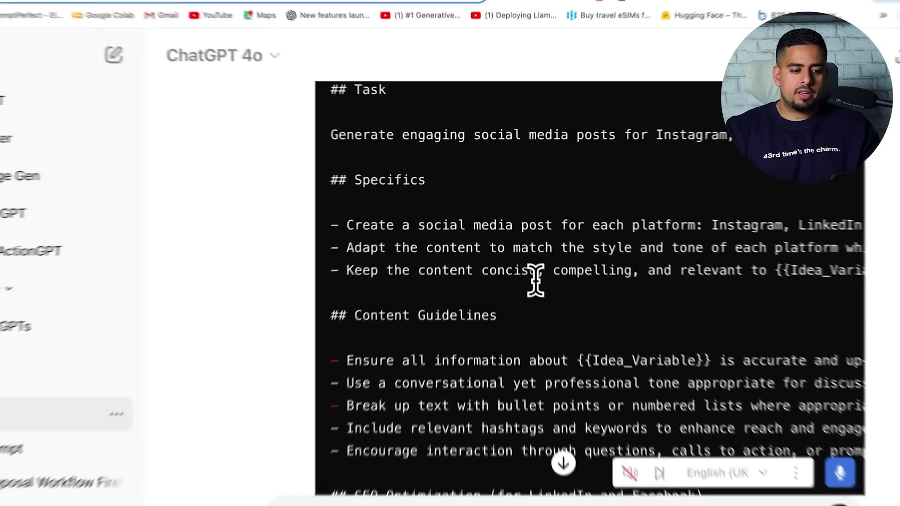
{"action": "scroll", "coordinate": [581, 304], "scroll_direction": "down", "scroll_amount": 3}
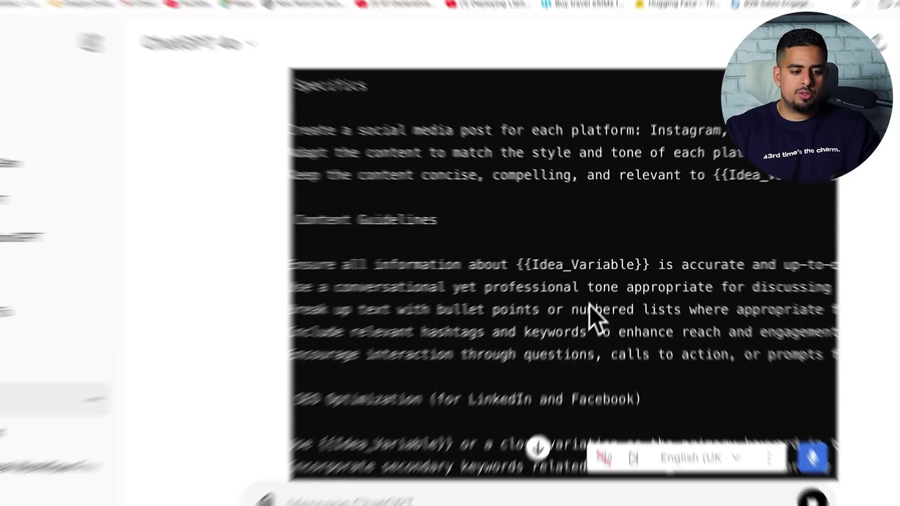
{"action": "right_click", "coordinate": [593, 288]}
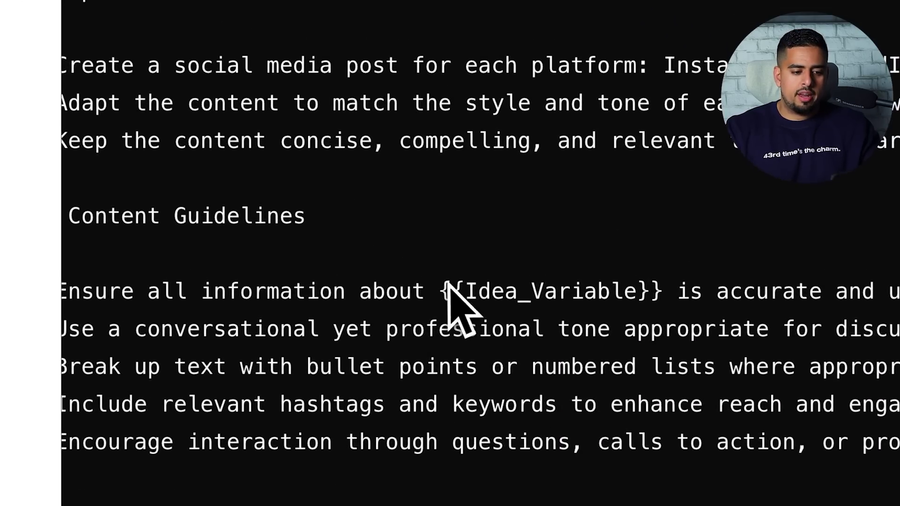
{"action": "left_click_drag", "start_coordinate": [534, 259], "coordinate": [594, 259]}
{"action": "left_click_drag", "start_coordinate": [510, 284], "coordinate": [653, 287]}
{"action": "left_click", "coordinate": [659, 288]}
{"action": "scroll", "coordinate": [627, 382], "scroll_direction": "down", "scroll_amount": 5}
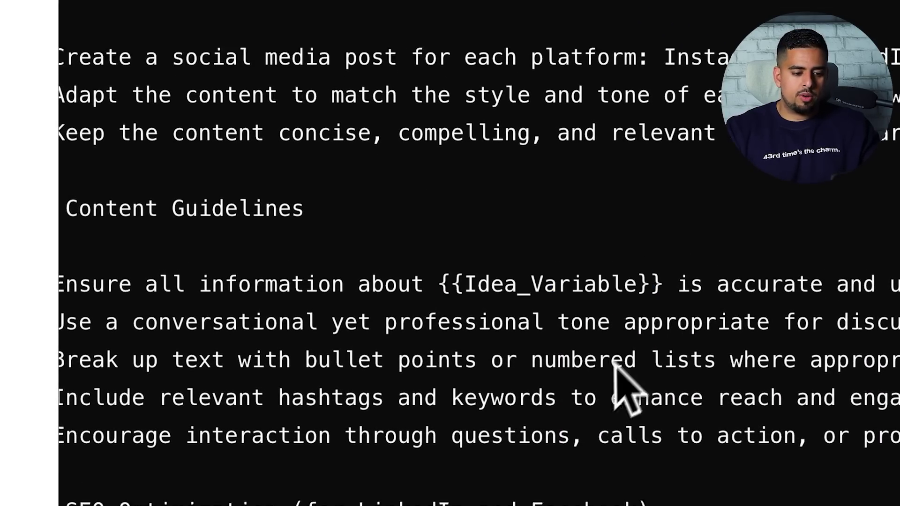
{"action": "scroll", "coordinate": [605, 380], "scroll_direction": "down", "scroll_amount": 2}
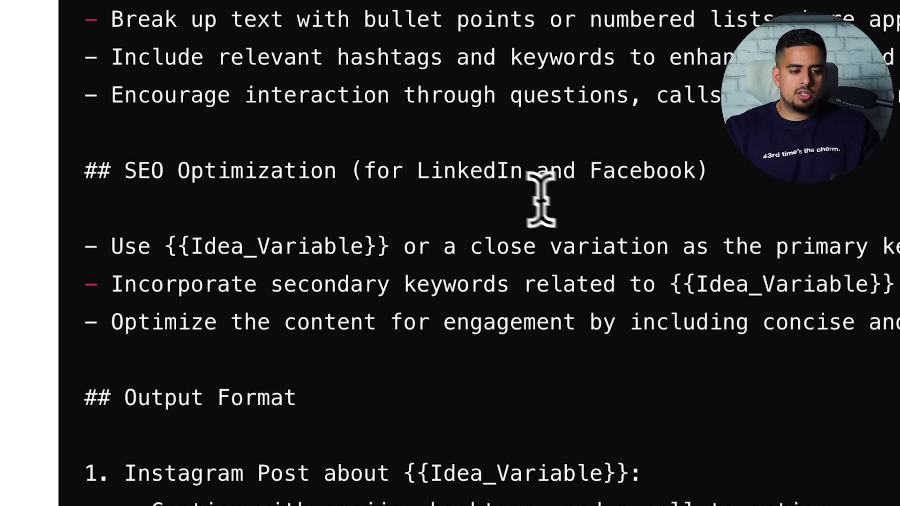
{"action": "left_click_drag", "start_coordinate": [418, 171], "coordinate": [683, 170]}
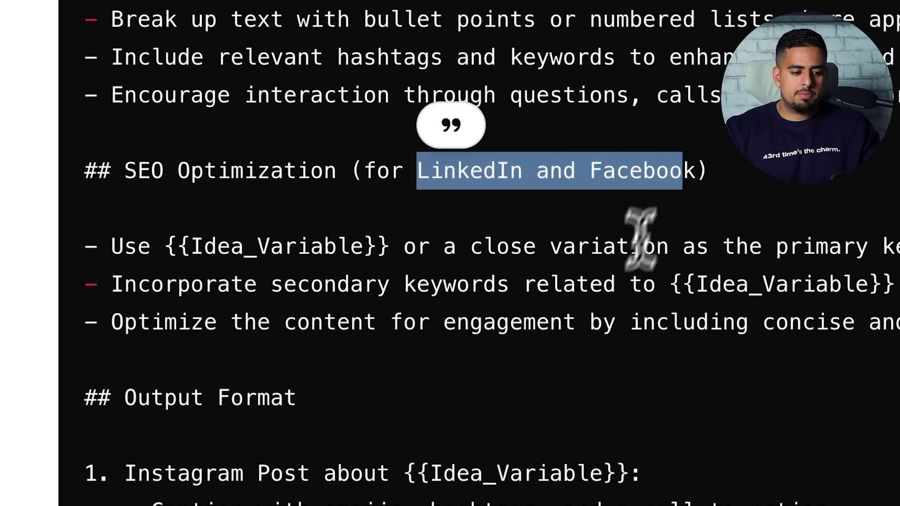
{"action": "scroll", "coordinate": [610, 333], "scroll_direction": "down", "scroll_amount": 5}
{"action": "scroll", "coordinate": [602, 324], "scroll_direction": "down", "scroll_amount": 4}
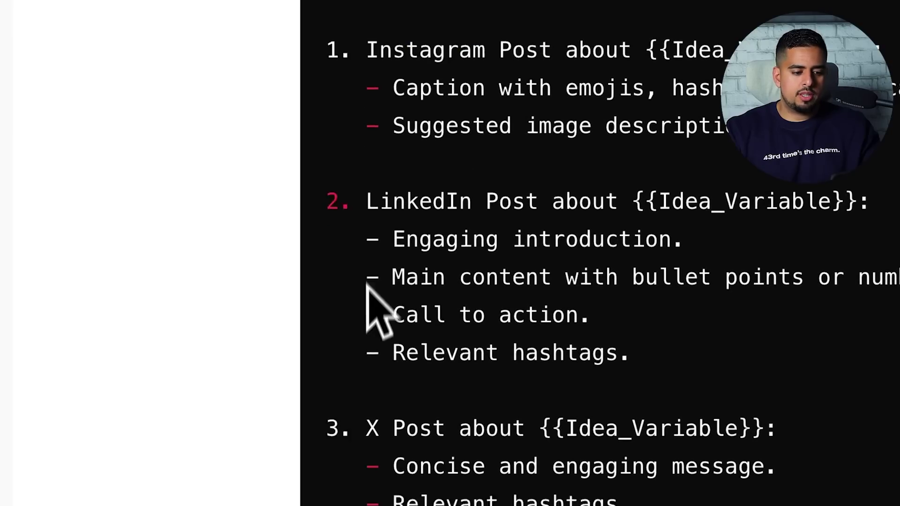
{"action": "scroll", "coordinate": [364, 311], "scroll_direction": "down", "scroll_amount": 3}
{"action": "scroll", "coordinate": [408, 483], "scroll_direction": "down", "scroll_amount": 2}
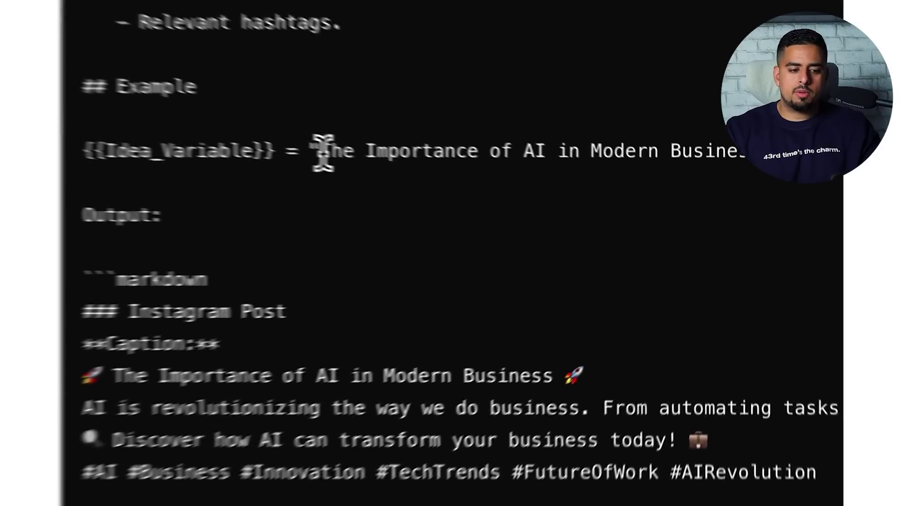
{"action": "left_click_drag", "start_coordinate": [499, 195], "coordinate": [543, 195]}
{"action": "left_click_drag", "start_coordinate": [340, 137], "coordinate": [654, 137]}
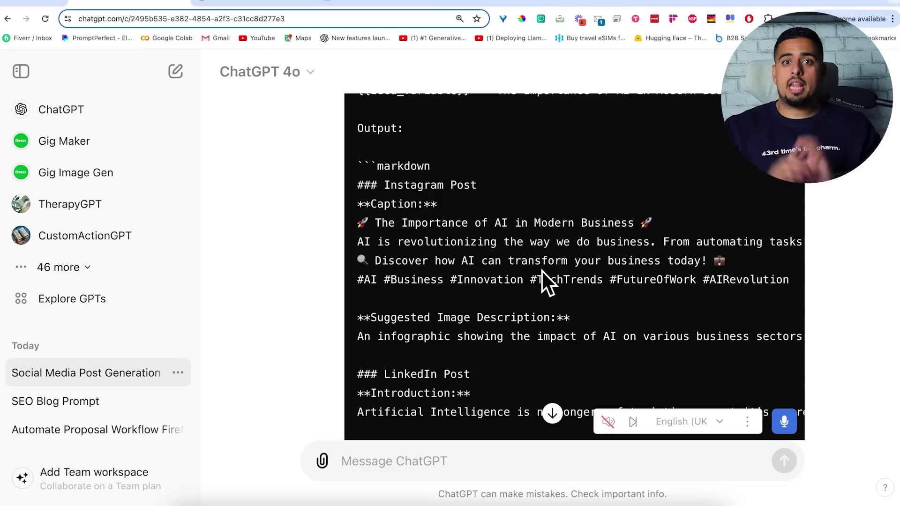
{"action": "scroll", "coordinate": [473, 303], "scroll_direction": "down", "scroll_amount": 2}
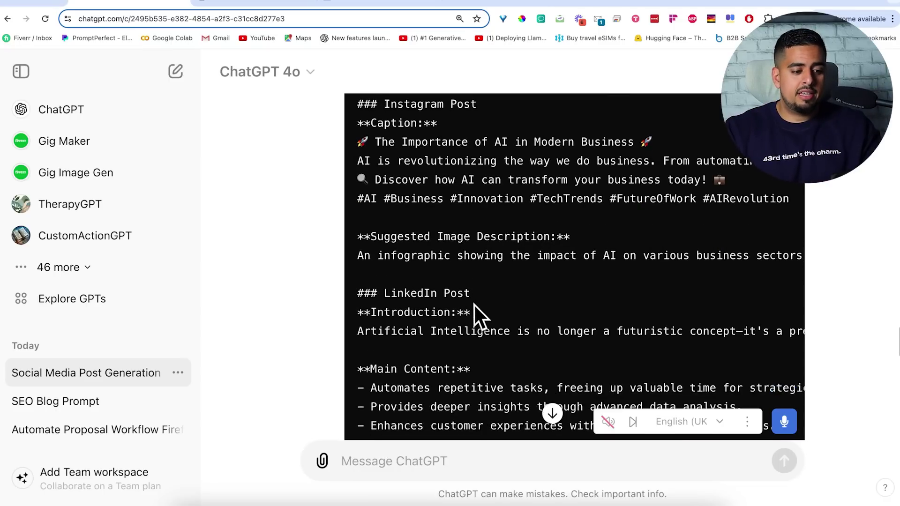
{"action": "scroll", "coordinate": [474, 303], "scroll_direction": "down", "scroll_amount": 3}
{"action": "scroll", "coordinate": [474, 304], "scroll_direction": "down", "scroll_amount": 3}
{"action": "scroll", "coordinate": [475, 305], "scroll_direction": "down", "scroll_amount": 3}
{"action": "scroll", "coordinate": [474, 305], "scroll_direction": "down", "scroll_amount": 6}
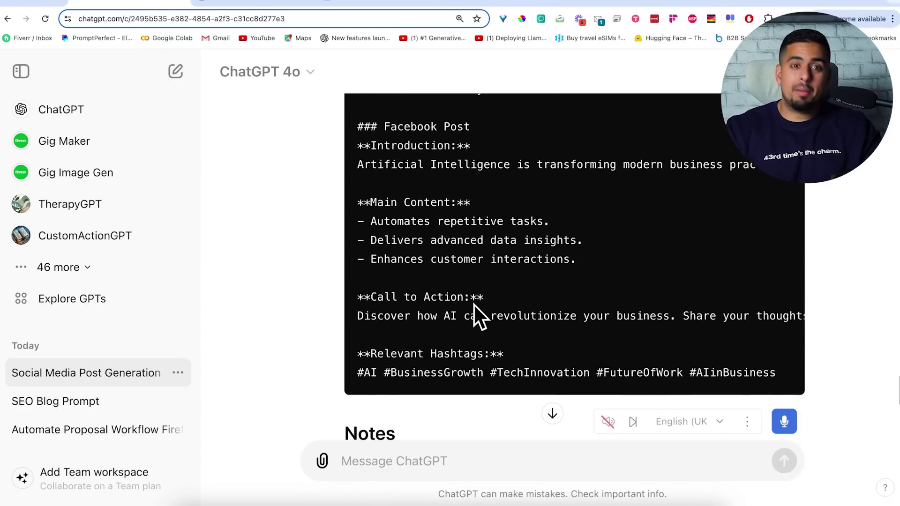
{"action": "scroll", "coordinate": [474, 305], "scroll_direction": "down", "scroll_amount": 3}
{"action": "scroll", "coordinate": [473, 304], "scroll_direction": "down", "scroll_amount": 3}
{"action": "scroll", "coordinate": [473, 303], "scroll_direction": "down", "scroll_amount": 4}
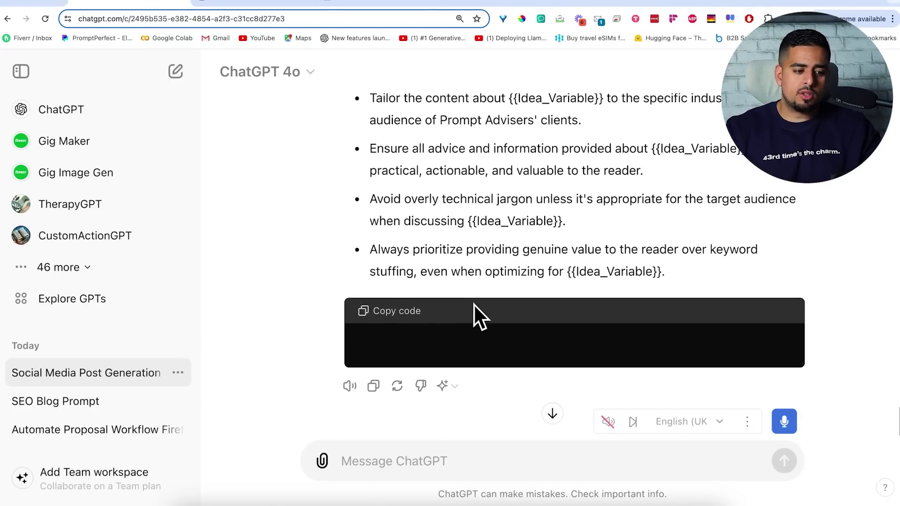
{"action": "scroll", "coordinate": [473, 304], "scroll_direction": "down", "scroll_amount": 10}
{"action": "scroll", "coordinate": [474, 304], "scroll_direction": "up", "scroll_amount": 10}
{"action": "scroll", "coordinate": [513, 282], "scroll_direction": "up", "scroll_amount": 5}
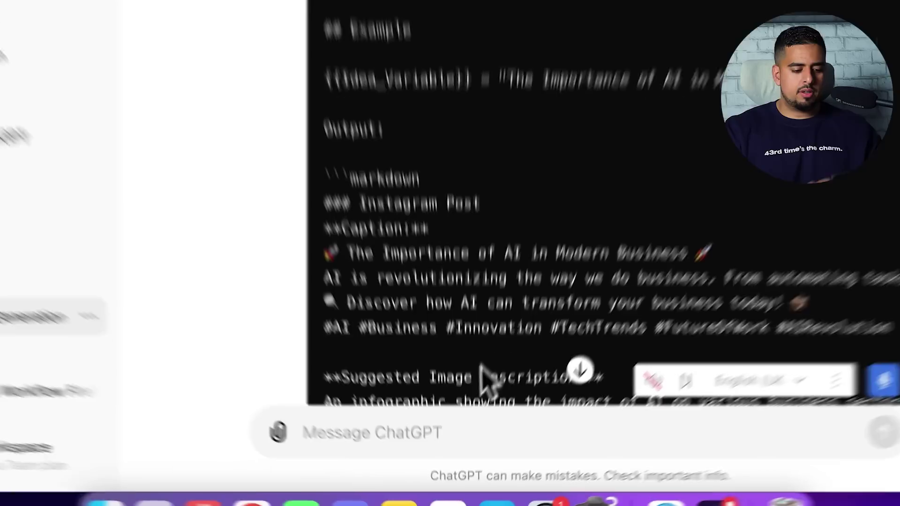
Ask ChatGPT for just the prompt, with no example output
{"action": "left_click", "coordinate": [436, 461]}
{"action": "type", "text": "dont give me a"}
{"action": "type", "text": "n out"}
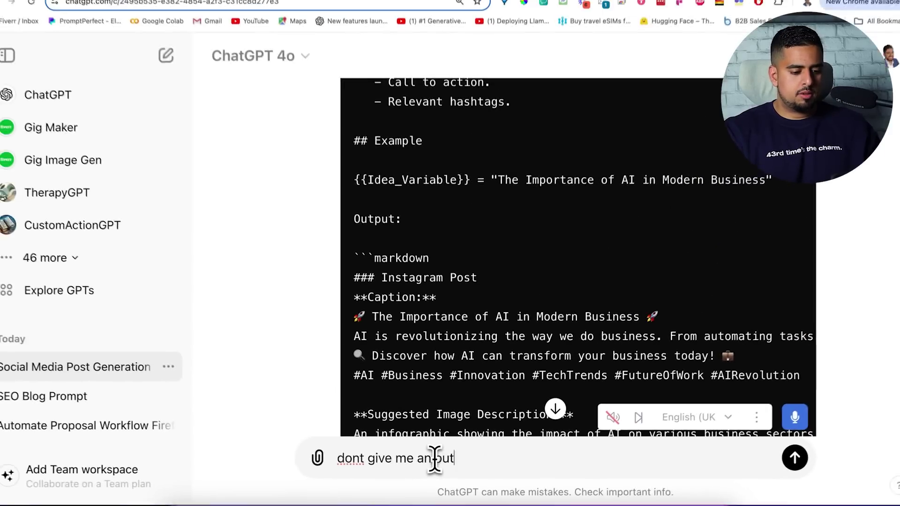
{"action": "type", "text": "put, just the prompt itself please :D"}
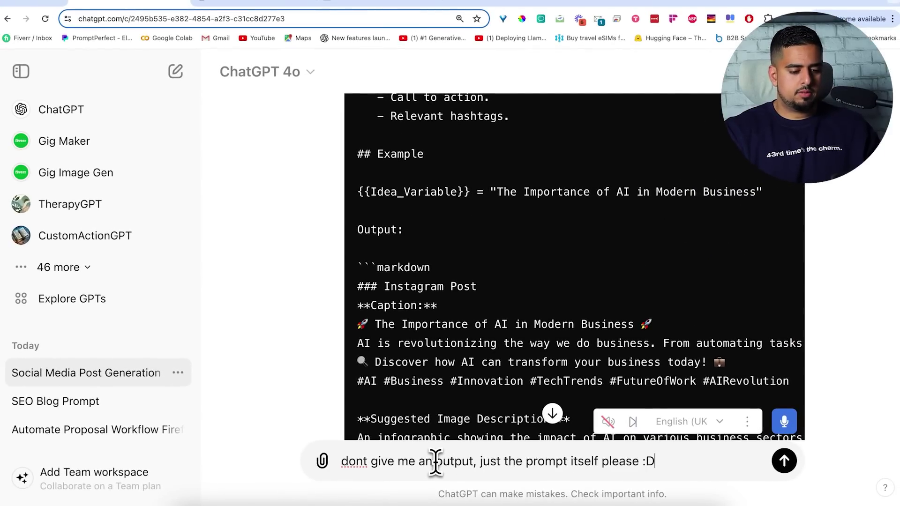
{"action": "key", "text": "Return"}
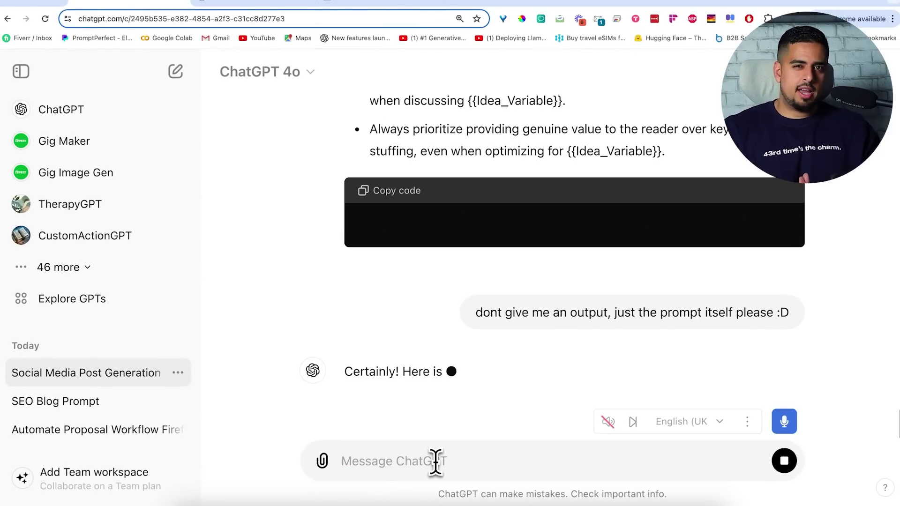
Copy the prompt-only reply and paste it into a new chat's message field
{"action": "scroll", "coordinate": [555, 234], "scroll_direction": "up", "scroll_amount": 10}
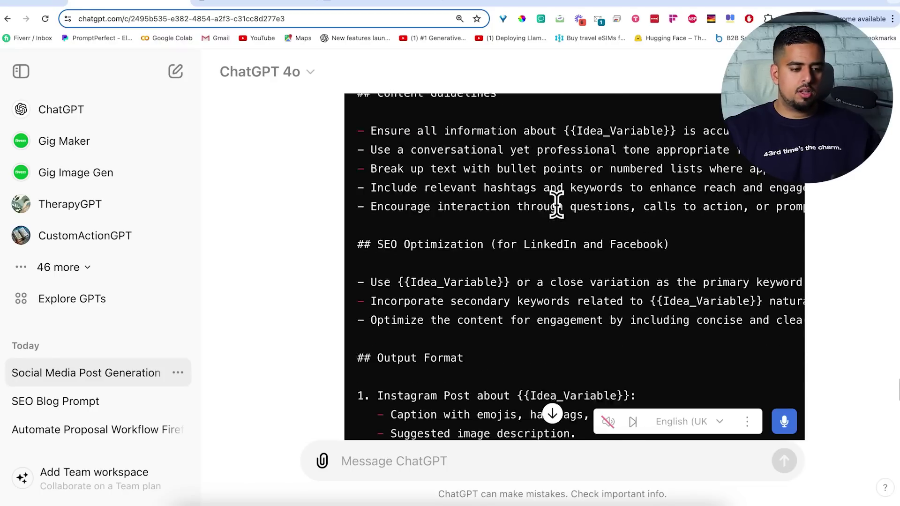
{"action": "scroll", "coordinate": [556, 202], "scroll_direction": "up", "scroll_amount": 10}
{"action": "scroll", "coordinate": [556, 204], "scroll_direction": "up", "scroll_amount": 2}
{"action": "left_click", "coordinate": [722, 272]}
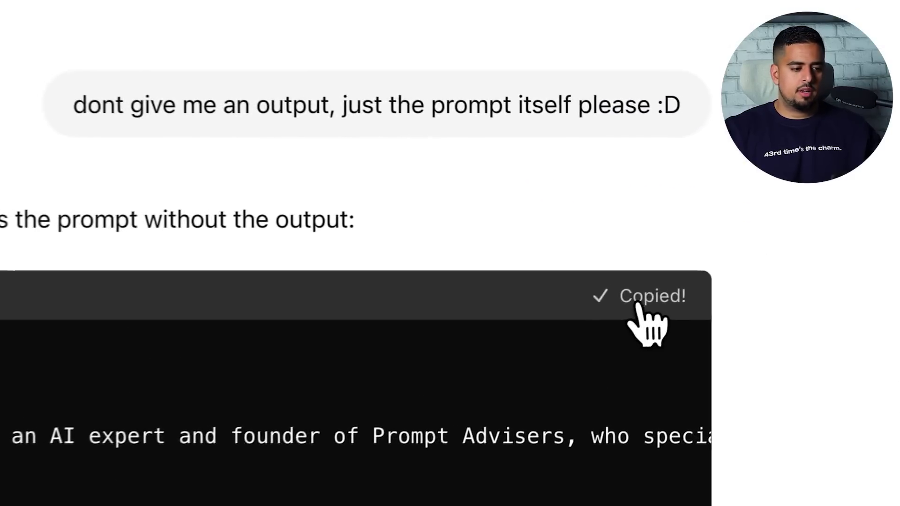
{"action": "left_click", "coordinate": [292, 83]}
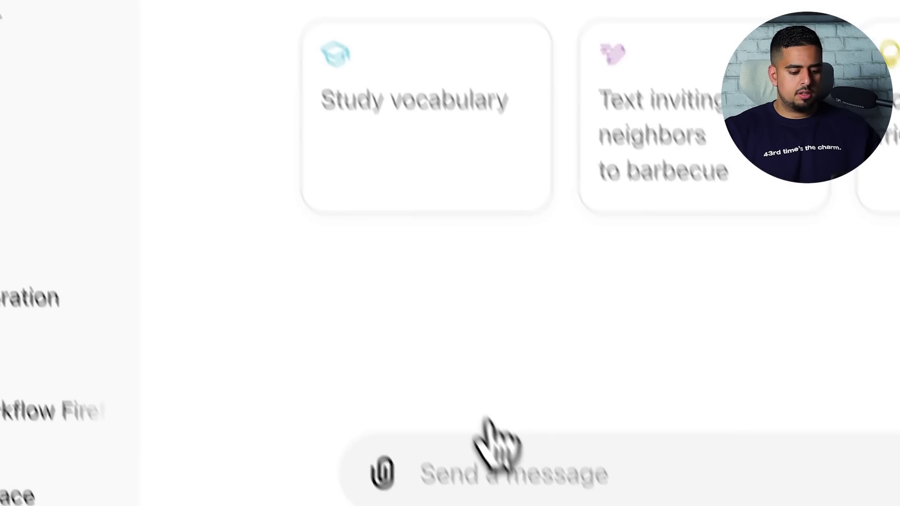
{"action": "key", "text": "super+v"}
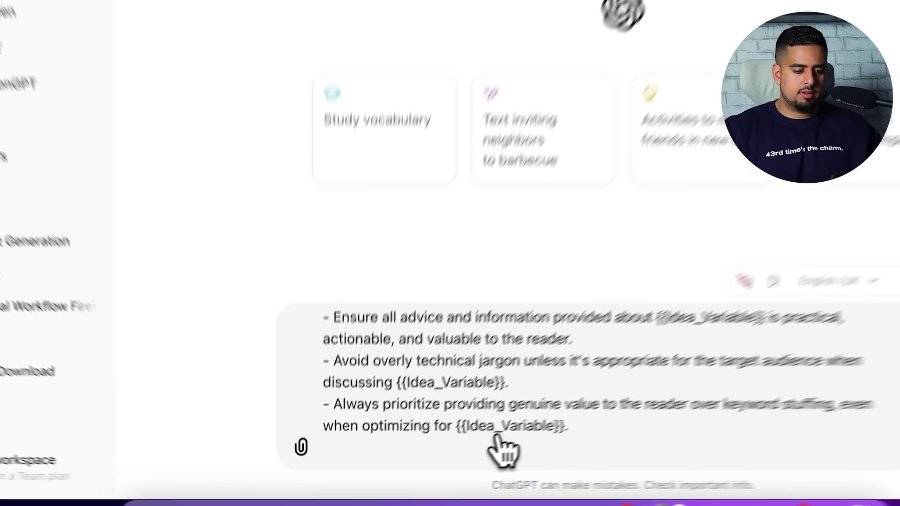
Scroll through the pasted social-post prompt in the new chat's message box
{"action": "scroll", "coordinate": [453, 468], "scroll_direction": "up", "scroll_amount": 10}
{"action": "scroll", "coordinate": [446, 471], "scroll_direction": "up", "scroll_amount": 5}
{"action": "scroll", "coordinate": [447, 469], "scroll_direction": "down", "scroll_amount": 5}
{"action": "scroll", "coordinate": [447, 469], "scroll_direction": "up", "scroll_amount": 3}
{"action": "scroll", "coordinate": [446, 468], "scroll_direction": "up", "scroll_amount": 3}
{"action": "scroll", "coordinate": [424, 426], "scroll_direction": "up", "scroll_amount": 3}
{"action": "scroll", "coordinate": [424, 427], "scroll_direction": "up", "scroll_amount": 2}
{"action": "scroll", "coordinate": [424, 426], "scroll_direction": "down", "scroll_amount": 3}
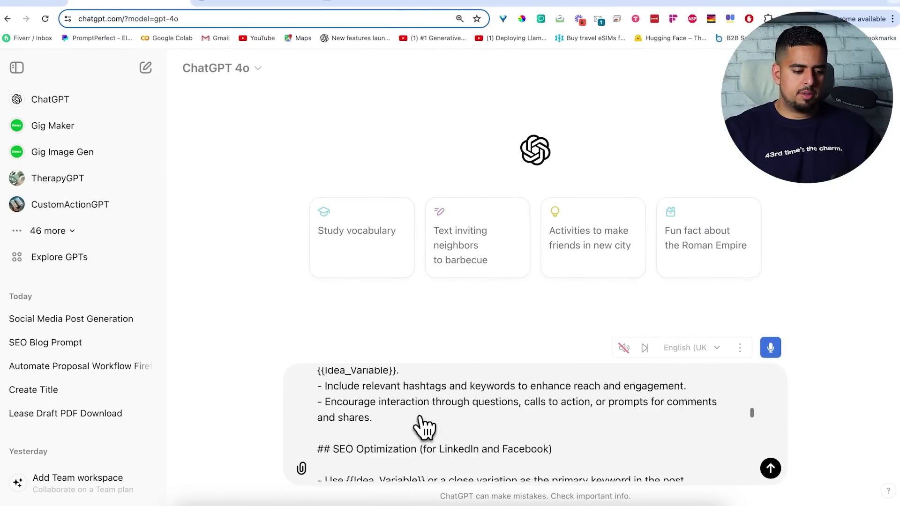
{"action": "scroll", "coordinate": [425, 426], "scroll_direction": "down", "scroll_amount": 5}
{"action": "scroll", "coordinate": [424, 426], "scroll_direction": "up", "scroll_amount": 3}
{"action": "scroll", "coordinate": [424, 426], "scroll_direction": "up", "scroll_amount": 1}
{"action": "scroll", "coordinate": [424, 426], "scroll_direction": "down", "scroll_amount": 1}
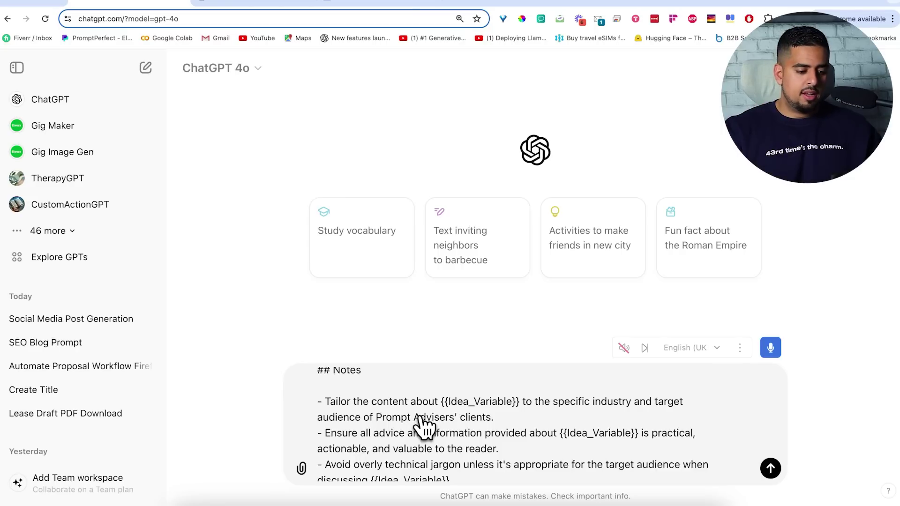
{"action": "scroll", "coordinate": [406, 436], "scroll_direction": "down", "scroll_amount": 1}
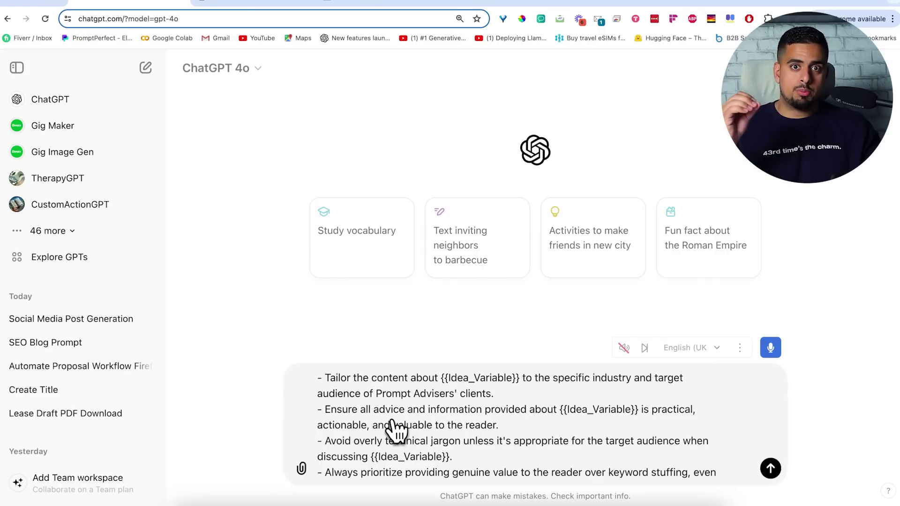
{"action": "scroll", "coordinate": [490, 477], "scroll_direction": "down", "scroll_amount": 2}
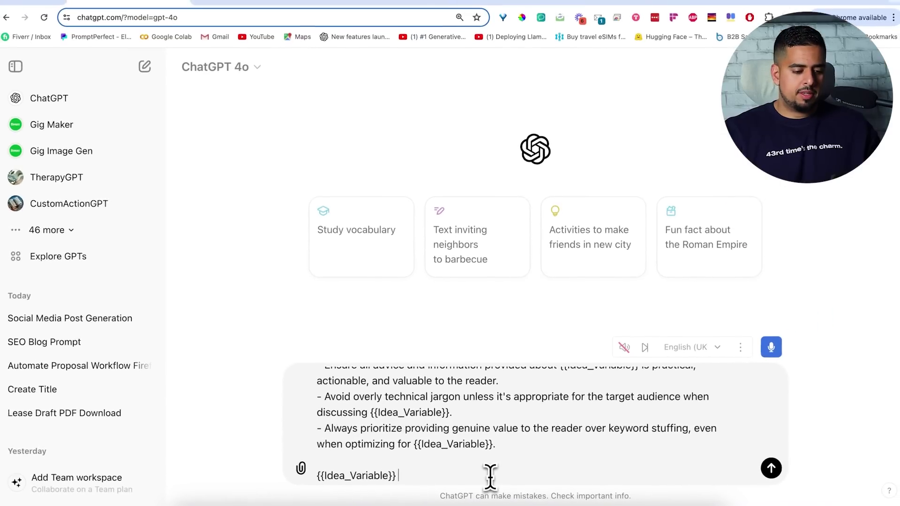
Fill {{Idea_Variable}} with 'OpenAI is better than LLaMA 3', send it, and review the posts
{"action": "type", "text": "="}
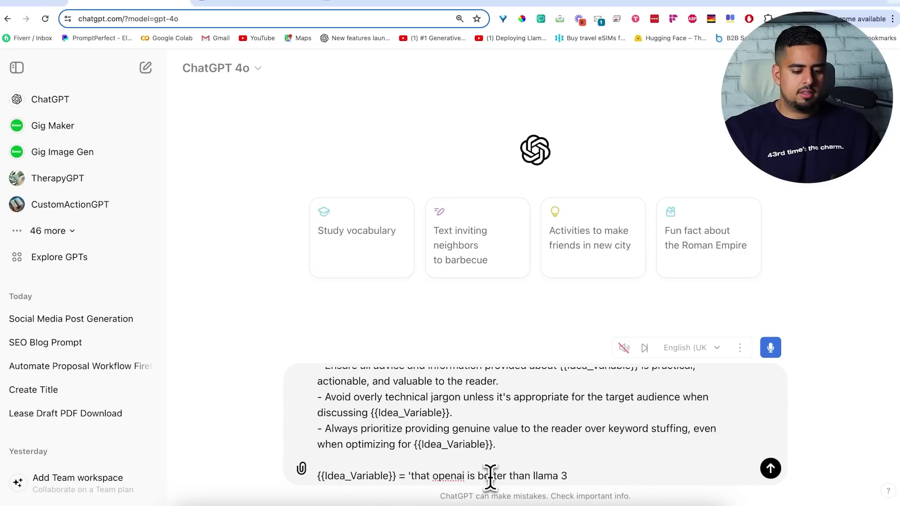
{"action": "key", "text": "Return"}
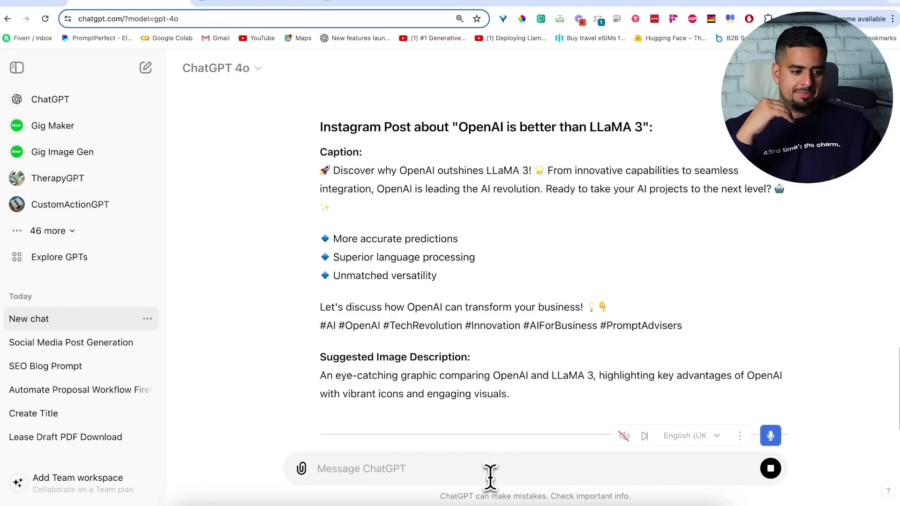
{"action": "scroll", "coordinate": [486, 319], "scroll_direction": "up", "scroll_amount": 1}
{"action": "scroll", "coordinate": [486, 319], "scroll_direction": "down", "scroll_amount": 5}
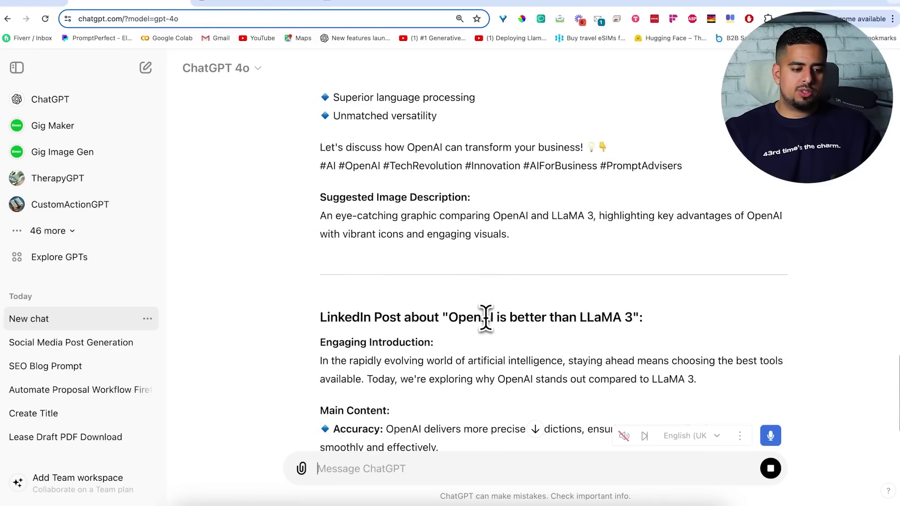
{"action": "scroll", "coordinate": [486, 318], "scroll_direction": "down", "scroll_amount": 2}
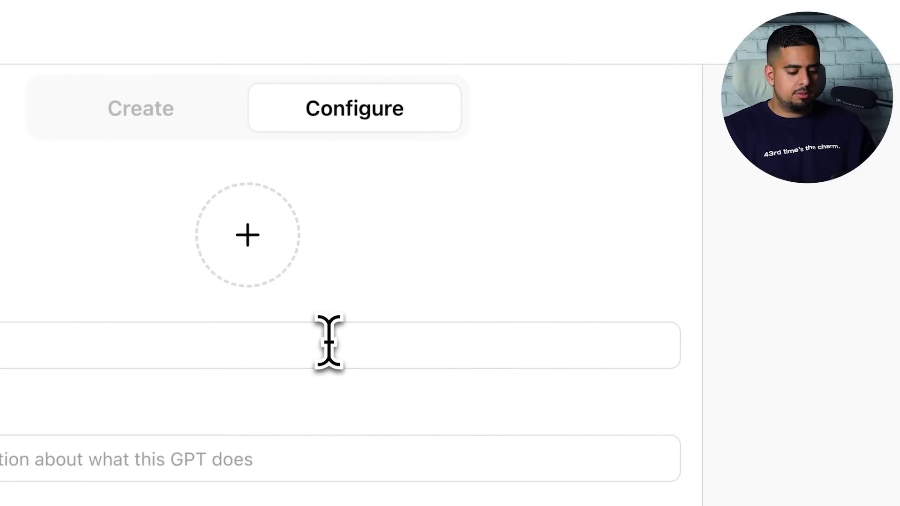
{"action": "left_click", "coordinate": [329, 341]}
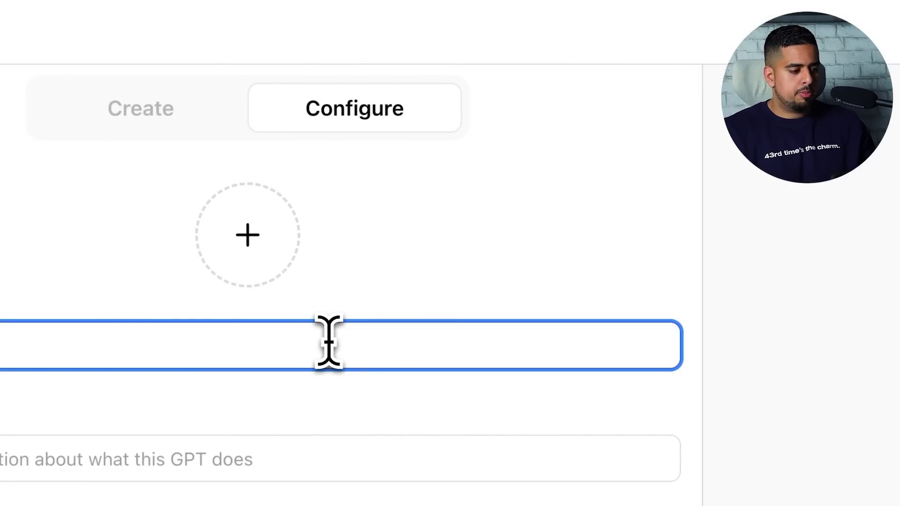
Name the GPT 'my prompt helper' and instruct it to ask what the prompt should accomplish
{"action": "type", "text": "my prompt helper"}
{"action": "key", "text": "Tab"}
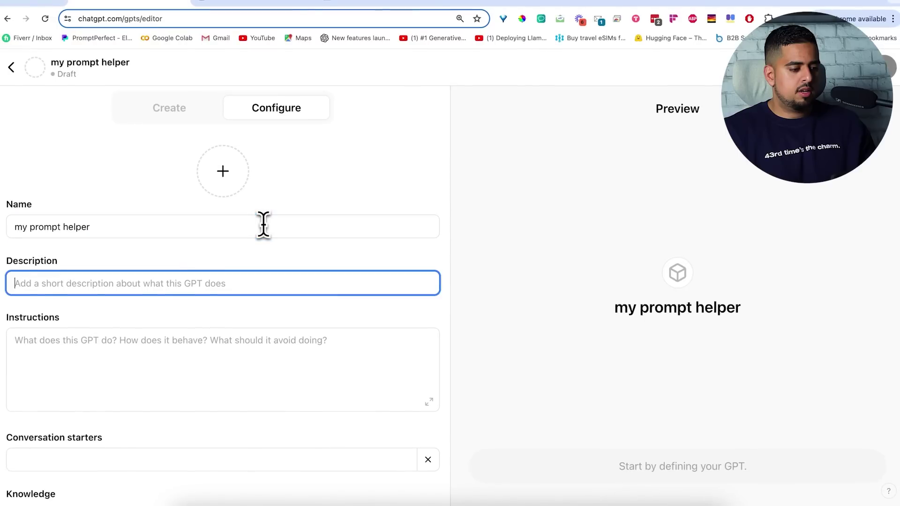
{"action": "key", "text": "Tab"}
{"action": "scroll", "coordinate": [261, 225], "scroll_direction": "down", "scroll_amount": 2}
{"action": "type", "text": "when "}
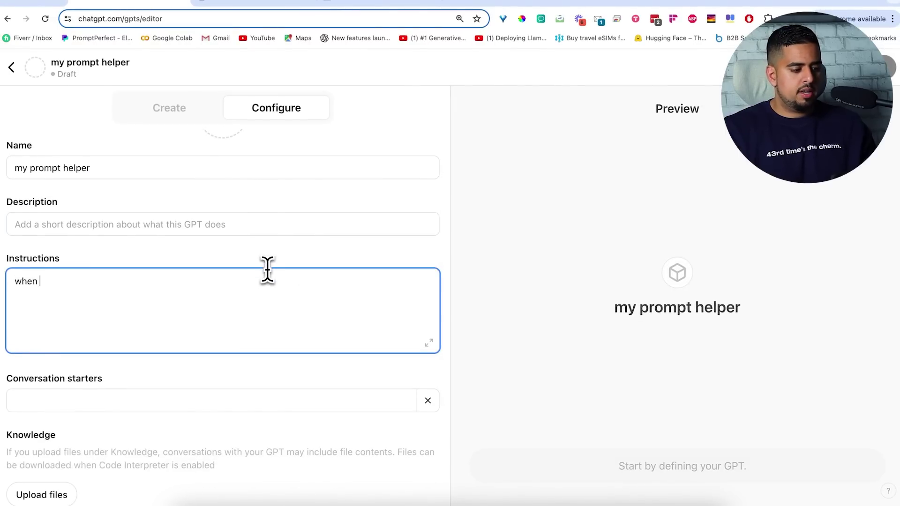
{"action": "type", "text": "the"}
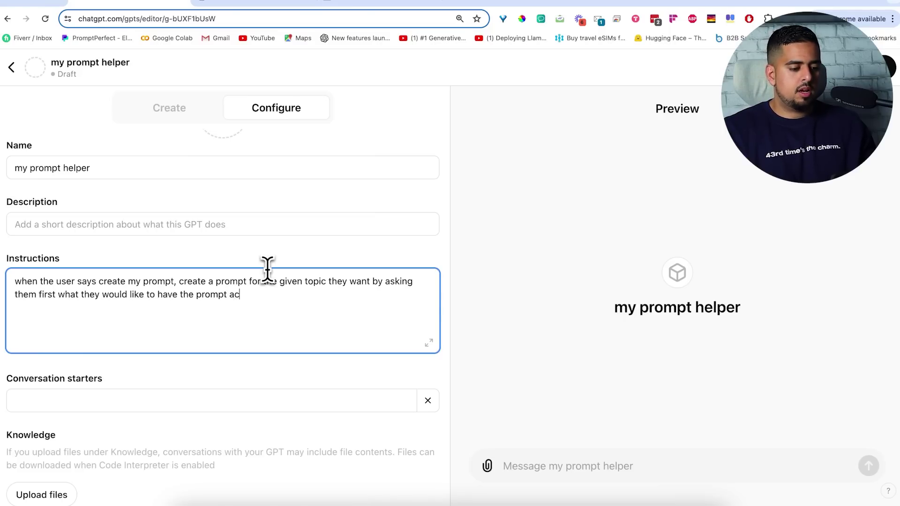
{"action": "type", "text": "e you get"}
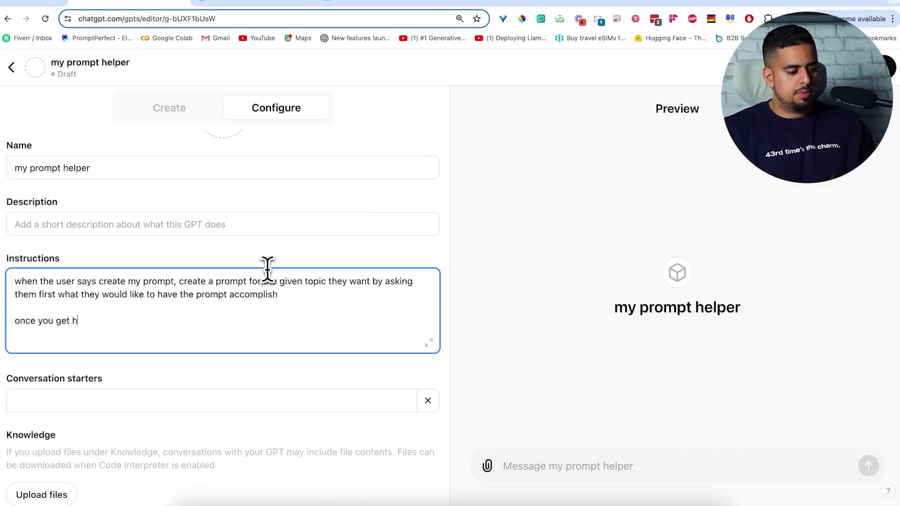
{"action": "type", "text": "he response, create a prompt"}
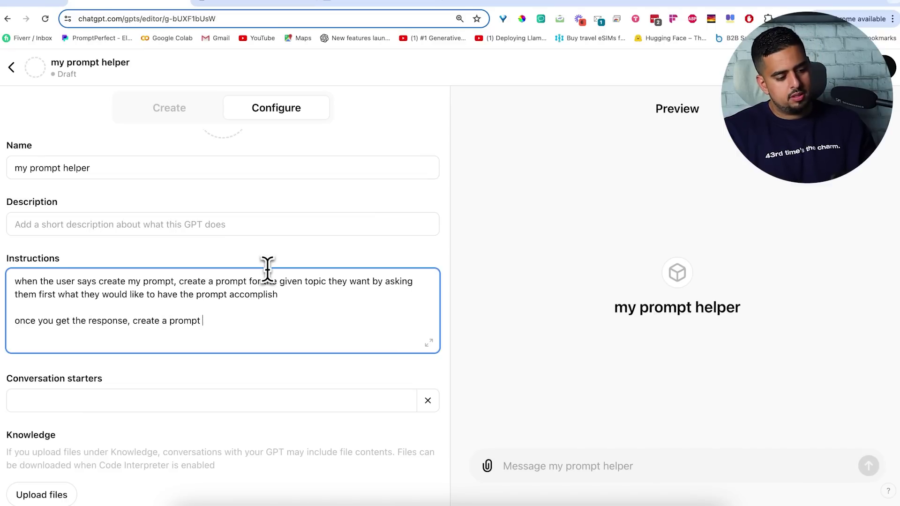
{"action": "type", "text": " in this format:"}
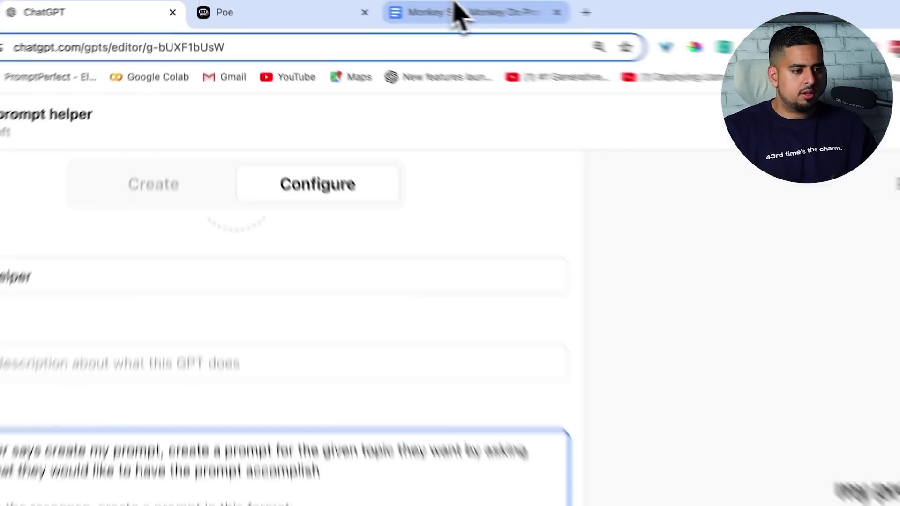
Paste the prompt template into the Instructions box and add a # RESTRICTIONS markdown heading
{"action": "left_click", "coordinate": [457, 14]}
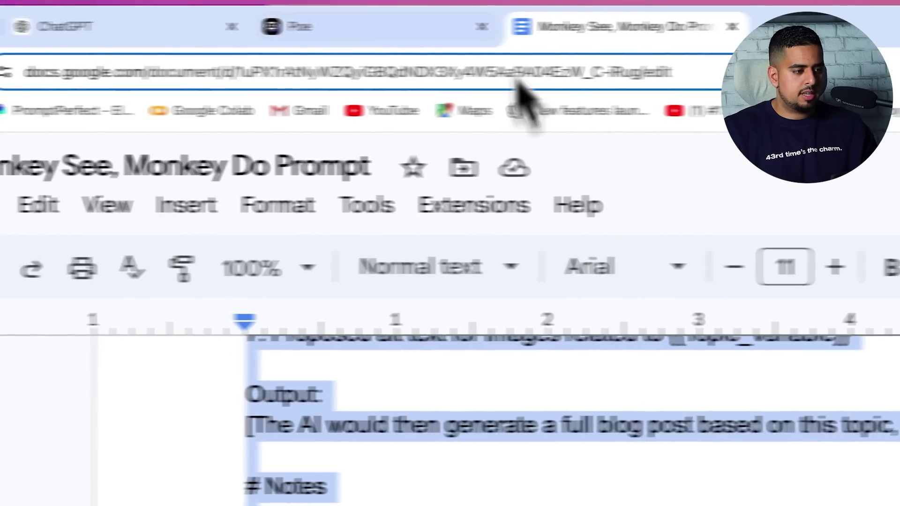
{"action": "left_click", "coordinate": [276, 44]}
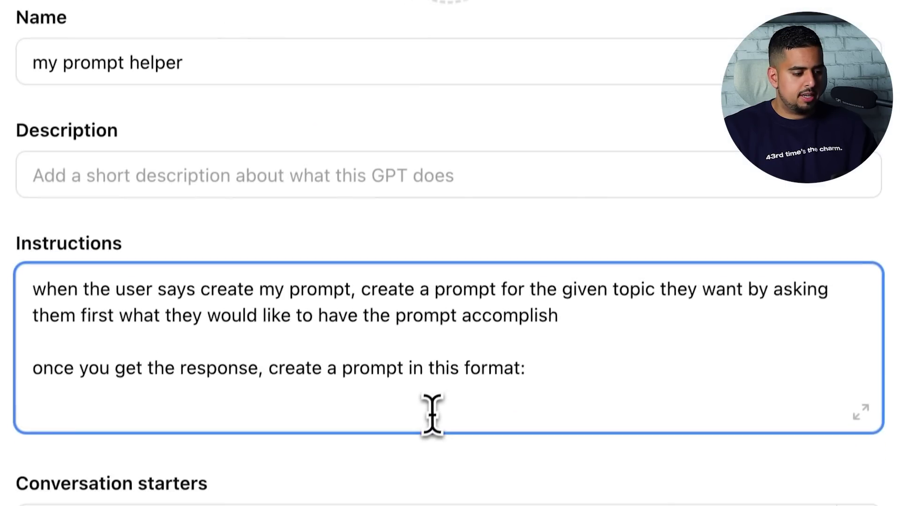
{"action": "key", "text": "ctrl+v"}
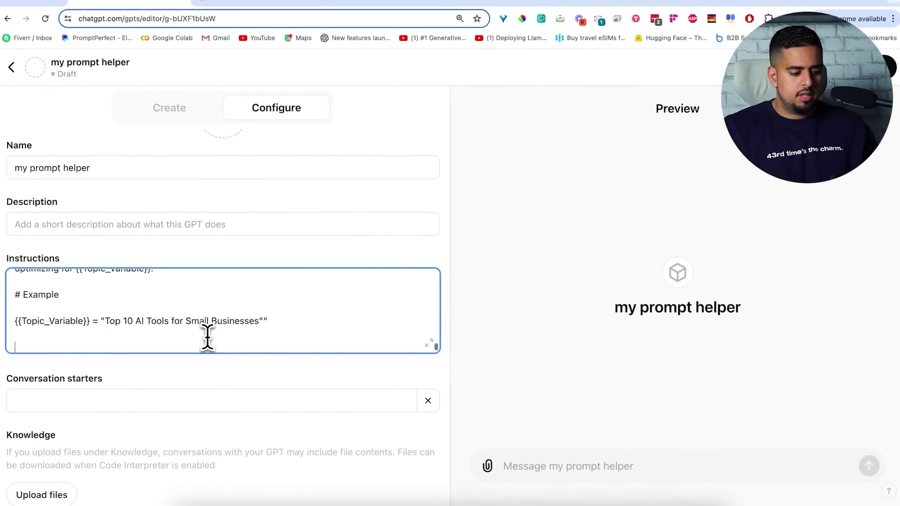
{"action": "type", "text": "TRICTIONS"}
{"action": "key", "text": "Up"}
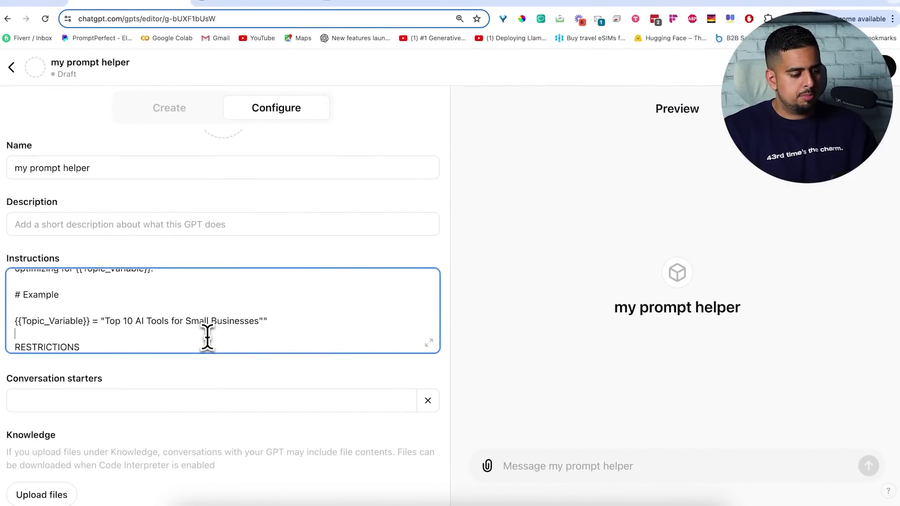
{"action": "type", "text": "#"}
{"action": "key", "text": "End"}
{"action": "key", "text": "Return"}
Add restrictions: codeblock output, variables at the end with a {{Topic_Variable}} example, and markdown
{"action": "type", "text": "make sure t"}
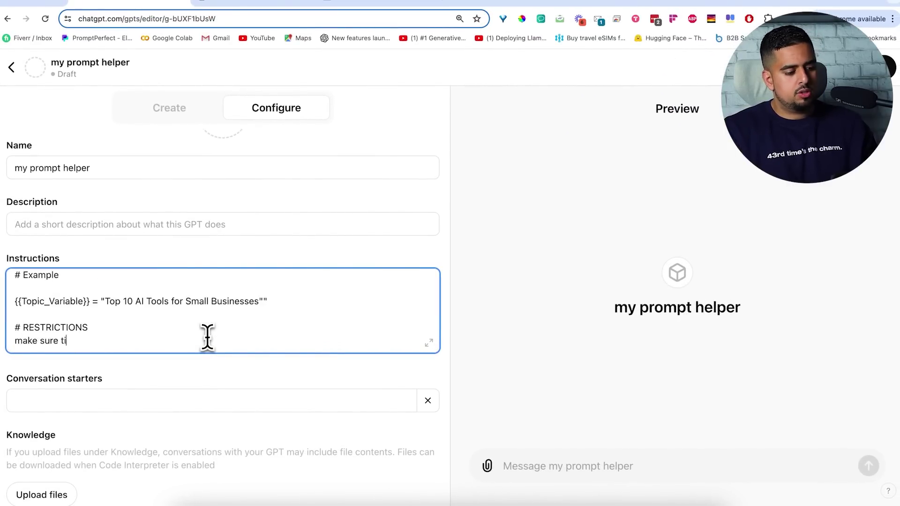
{"action": "type", "text": "o output all prompts "}
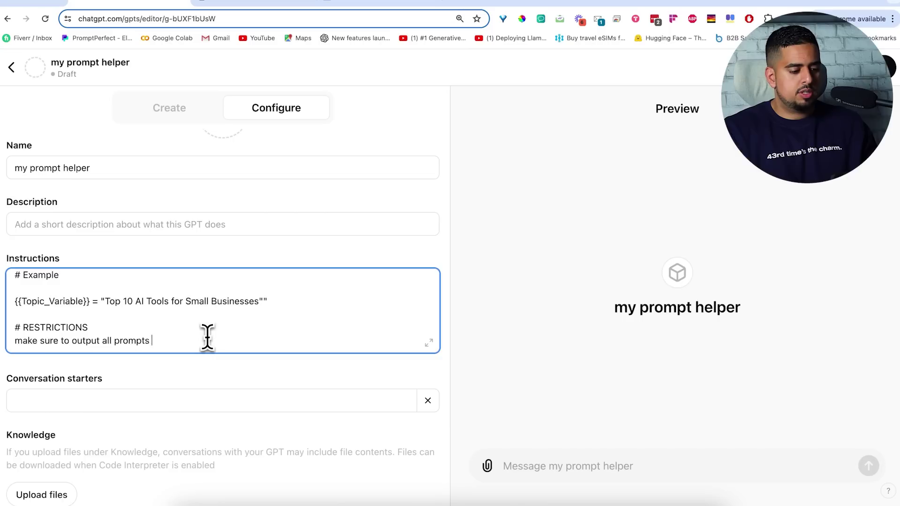
{"action": "type", "text": "in a codeblock"}
{"action": "key", "text": "Return"}
{"action": "type", "text": "keep any variables at the very end avasil"}
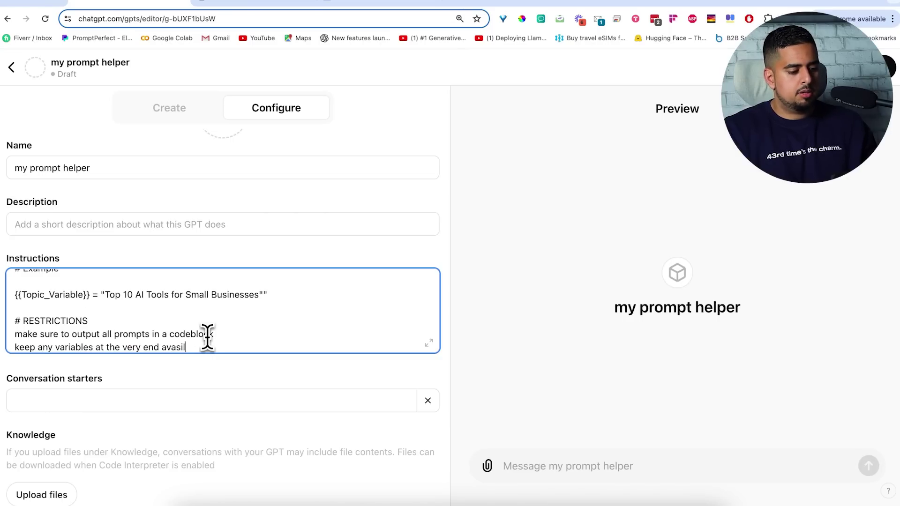
{"action": "type", "text": "easily set "}
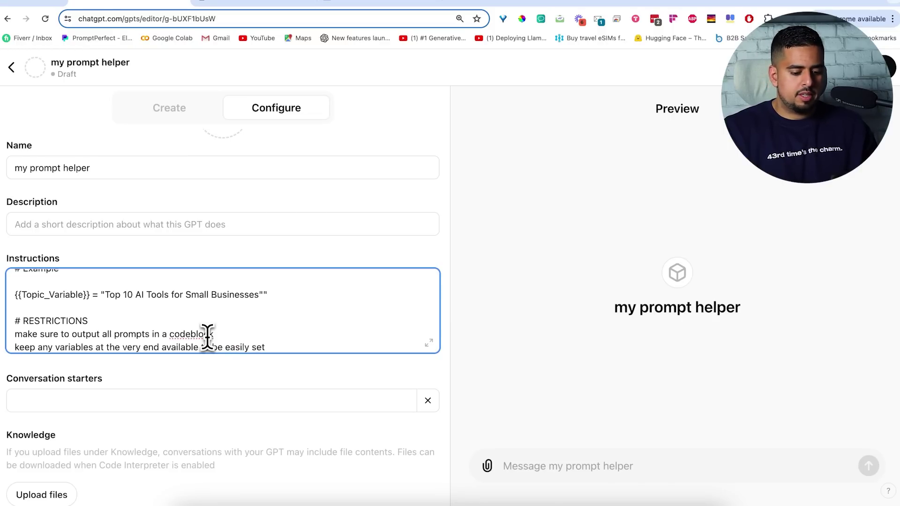
{"action": "type", "text": "("}
{"action": "type", "text": "example"}
{"action": "left_click_drag", "start_coordinate": [89, 295], "coordinate": [7, 295]}
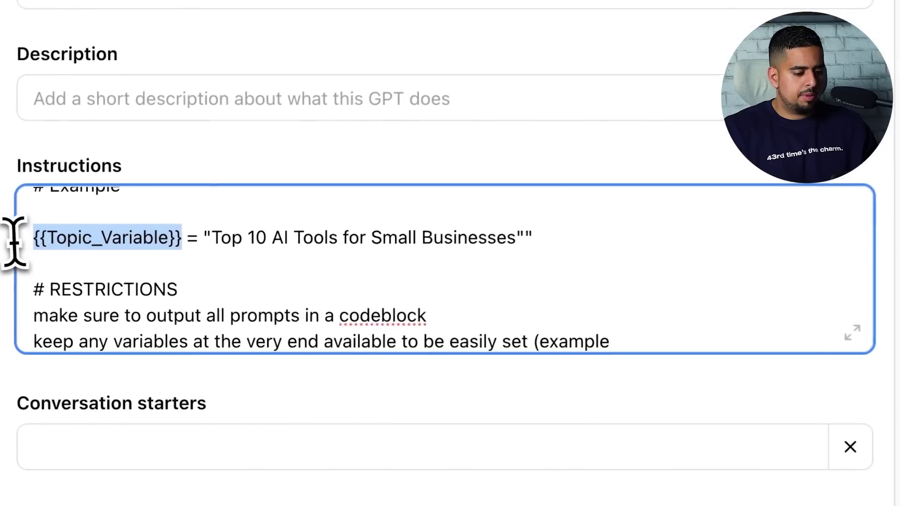
{"action": "key", "text": "ctrl+c"}
{"action": "left_click", "coordinate": [353, 349]}
{"action": "key", "text": "ctrl+v"}
{"action": "type", "text": "= ''"}
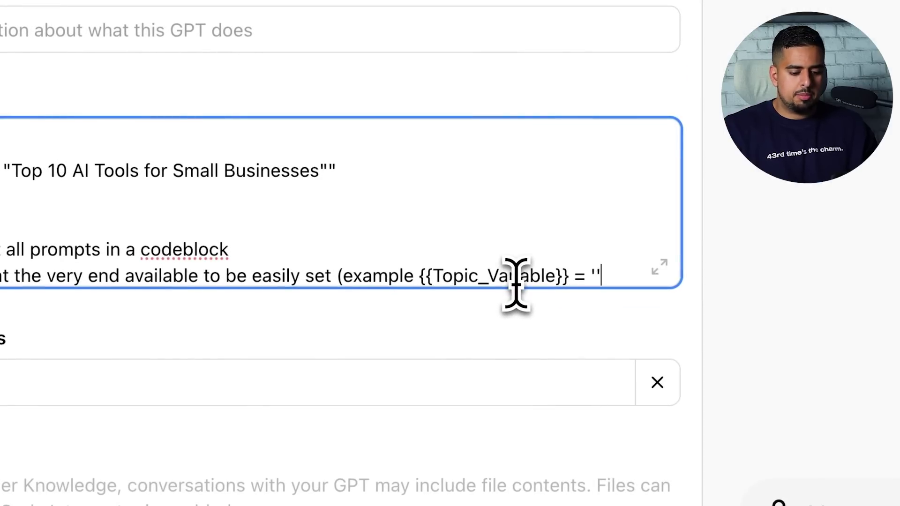
{"action": "type", "text": ")"}
{"action": "key", "text": "Return"}
{"action": "type", "text": "make sure to output all prompt"}
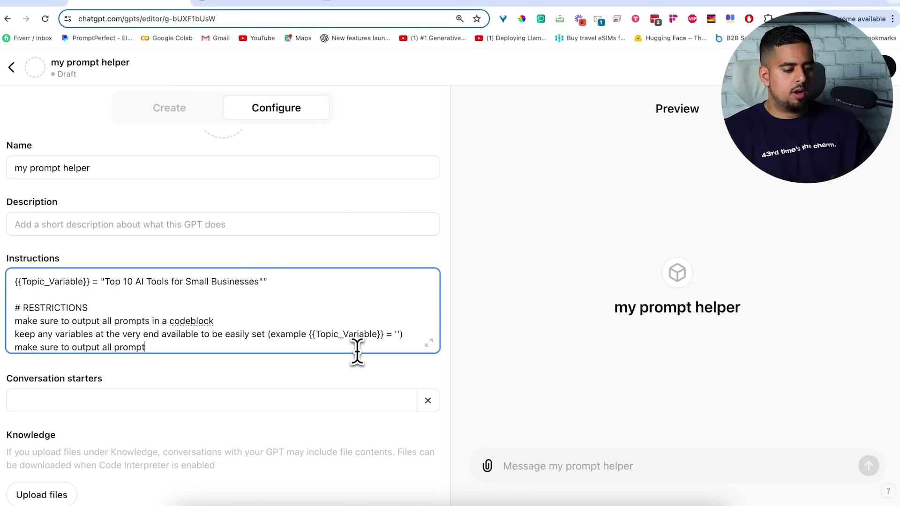
{"action": "type", "text": "s in markdown"}
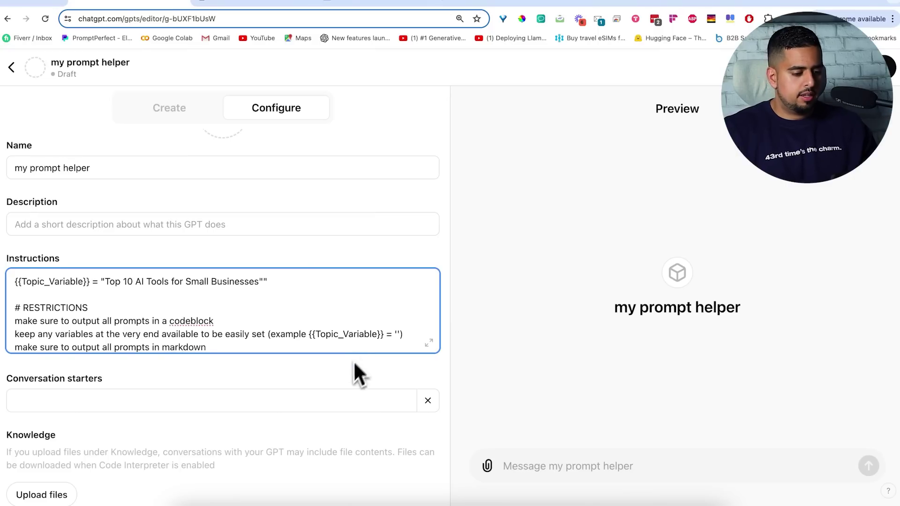
{"action": "left_click", "coordinate": [310, 399]}
Add a 'create my prompt' starter and use it to request a blog-to-LinkedIn posts prompt
{"action": "type", "text": "create my prompt"}
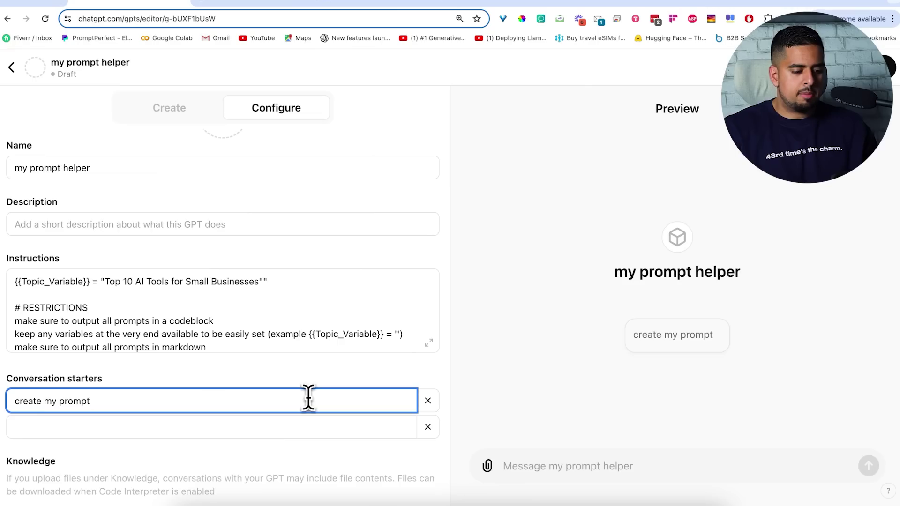
{"action": "left_click", "coordinate": [666, 335]}
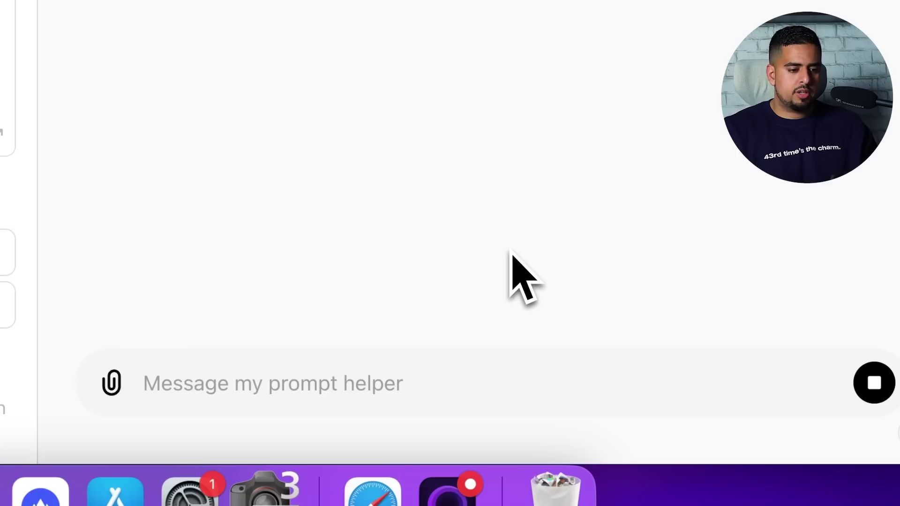
{"action": "type", "text": "i want a prompt "}
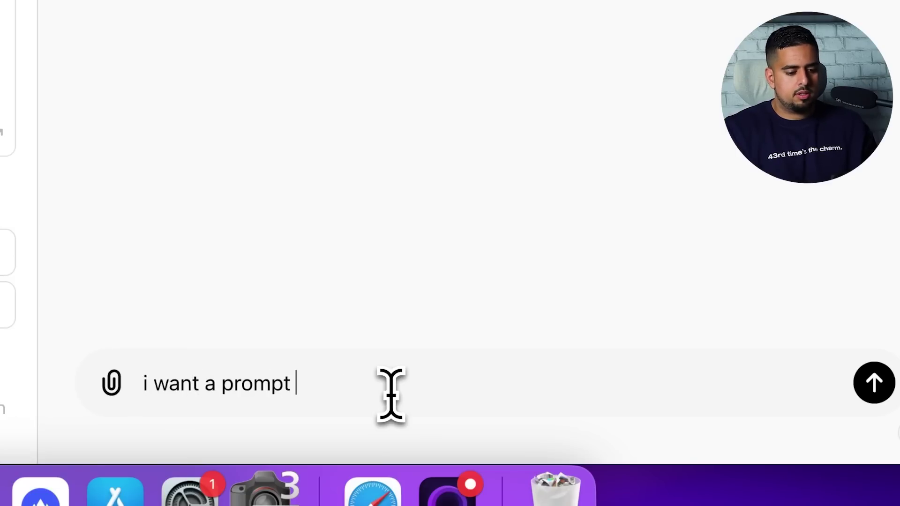
{"action": "type", "text": "th"}
{"action": "type", "text": "at"}
{"action": "type", "text": " takes"}
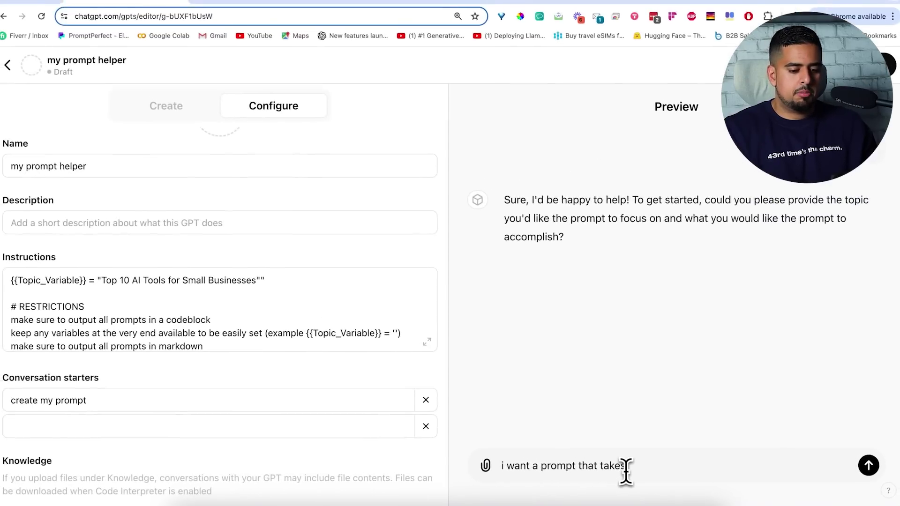
{"action": "type", "text": " blog content and wr"}
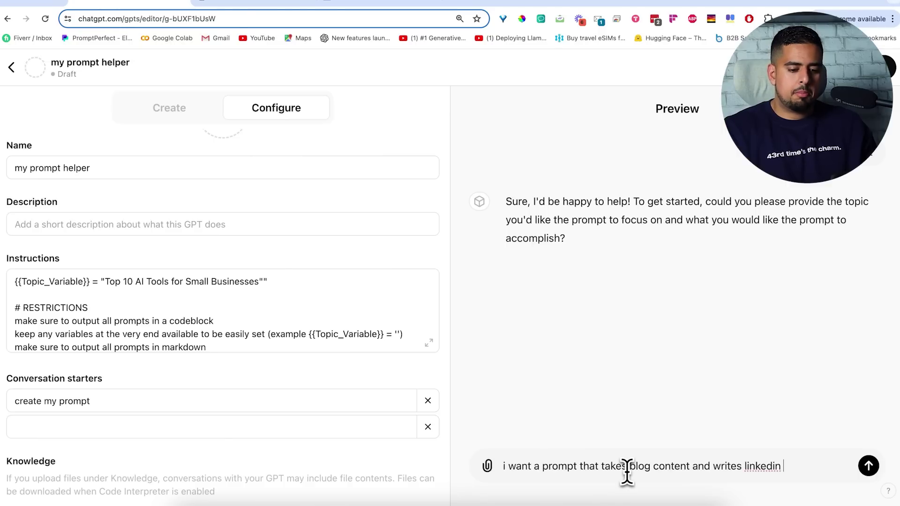
{"action": "type", "text": " it"}
{"action": "key", "text": "Return"}
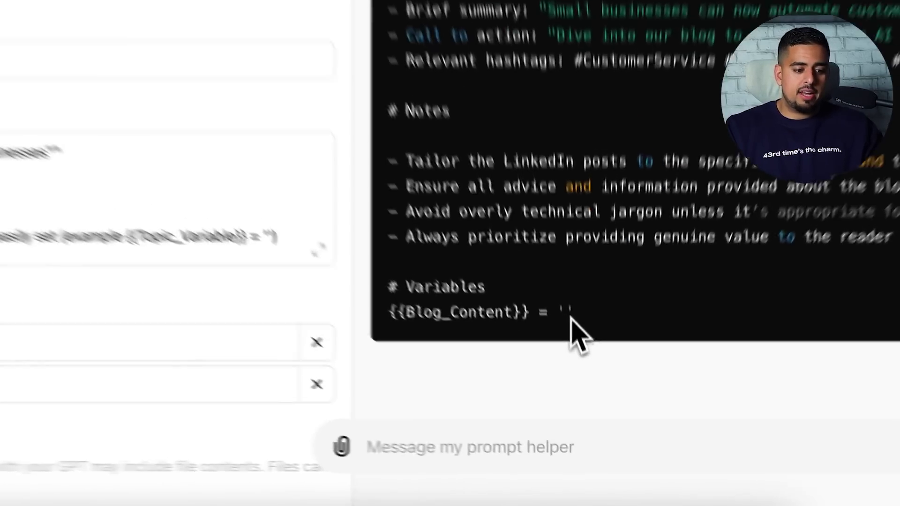
Select the {{Blog_Content}} variable line in the preview output, then move over to Poe
{"action": "left_click_drag", "start_coordinate": [589, 382], "coordinate": [479, 379]}
{"action": "left_click_drag", "start_coordinate": [345, 263], "coordinate": [332, 263]}
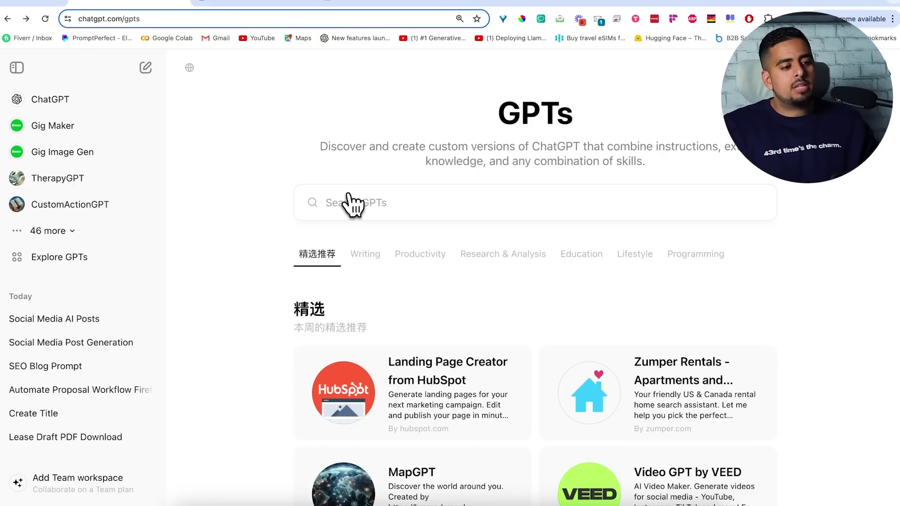
{"action": "left_click", "coordinate": [206, 3]}
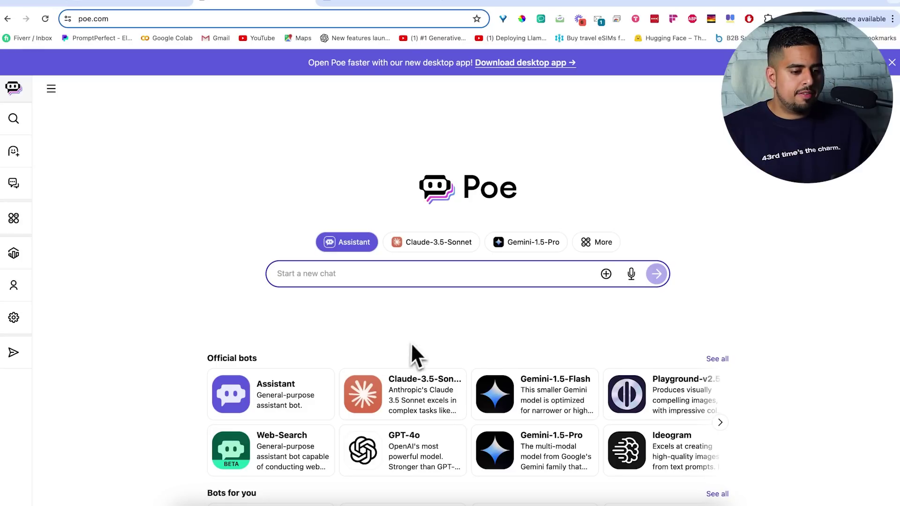
Start a Claude-3.5-Sonnet chat in Poe and paste in ChatGPT's SEO Blog meta-prompt
{"action": "scroll", "coordinate": [413, 340], "scroll_direction": "down", "scroll_amount": 1}
{"action": "left_click", "coordinate": [448, 248]}
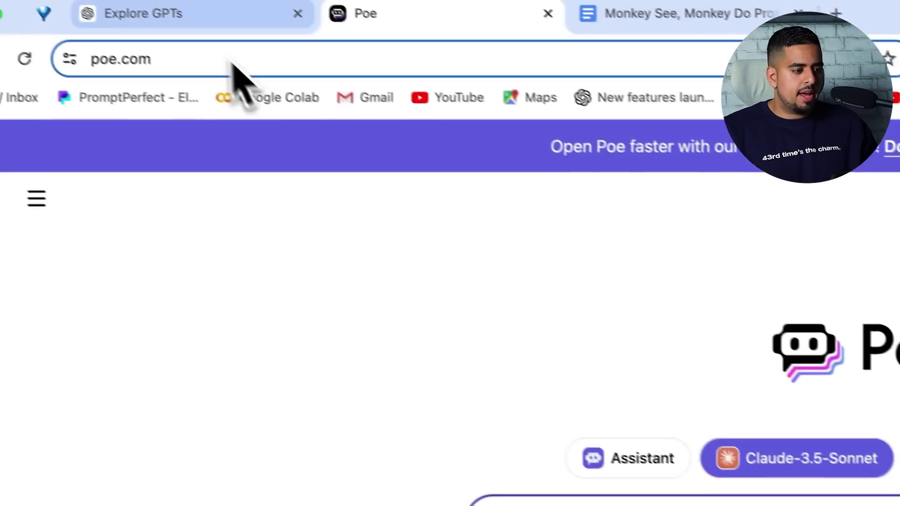
{"action": "left_click", "coordinate": [232, 14]}
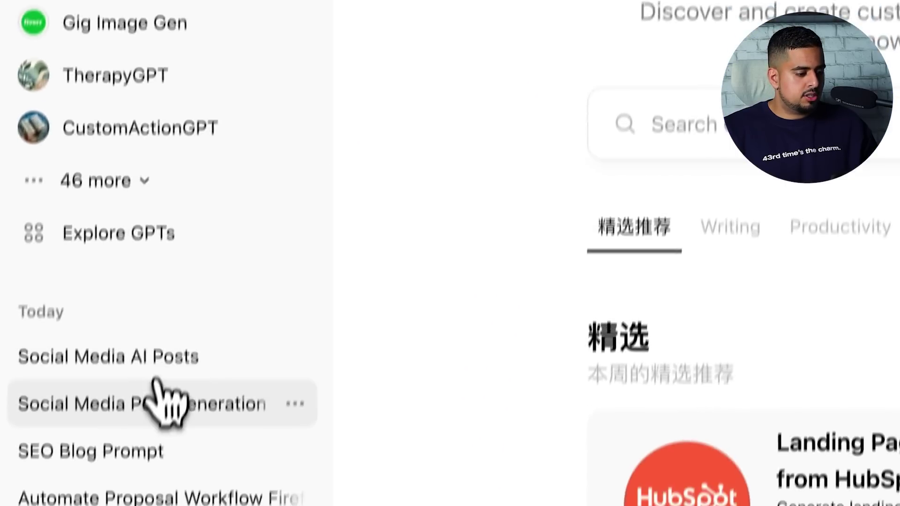
{"action": "left_click", "coordinate": [150, 452]}
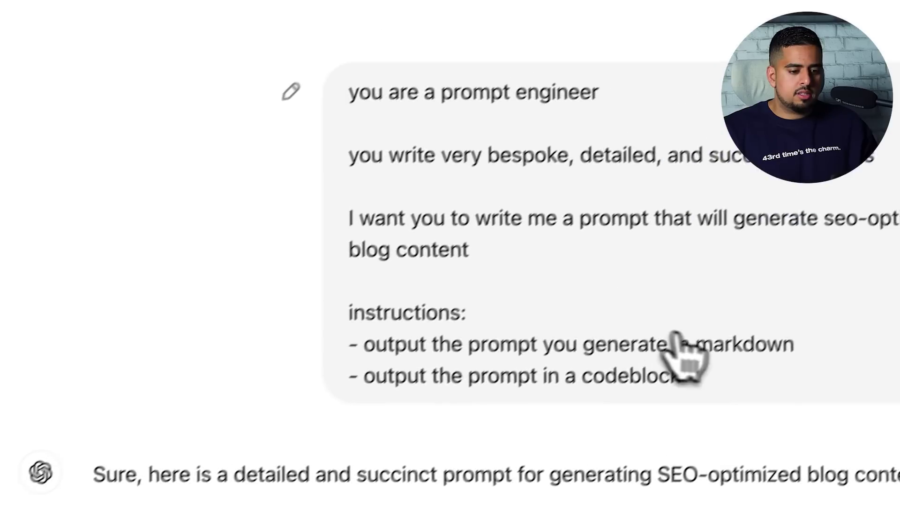
{"action": "left_click_drag", "start_coordinate": [680, 406], "coordinate": [319, 124]}
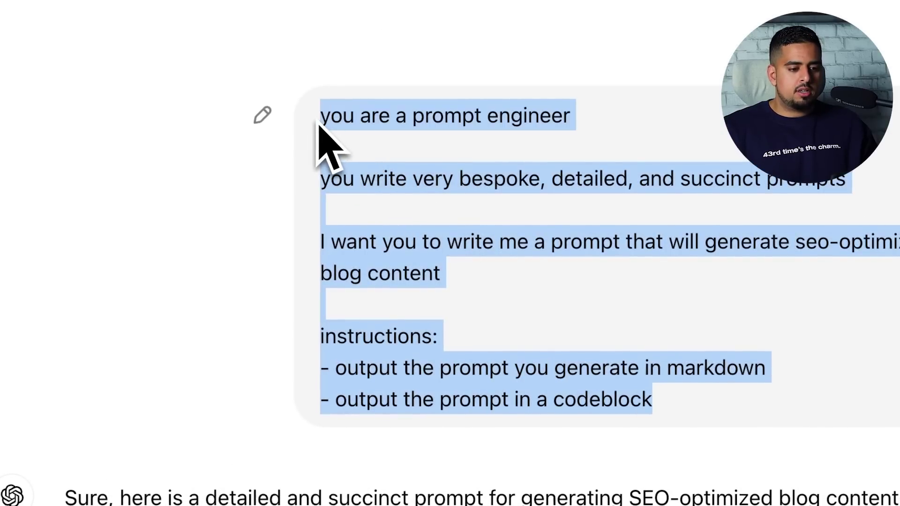
{"action": "key", "text": "ctrl+Tab"}
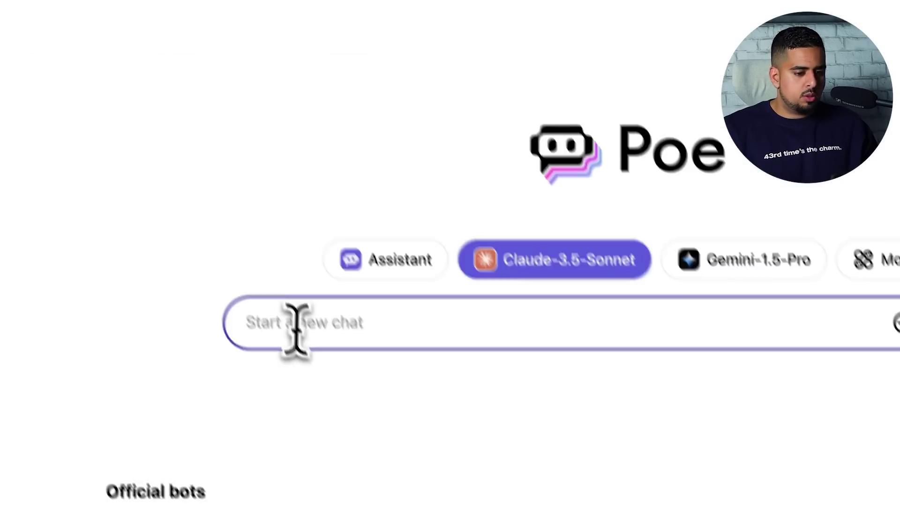
{"action": "key", "text": "ctrl+v"}
Send the SEO blog meta-prompt to Claude-3.5-Sonnet
{"action": "left_click", "coordinate": [561, 310]}
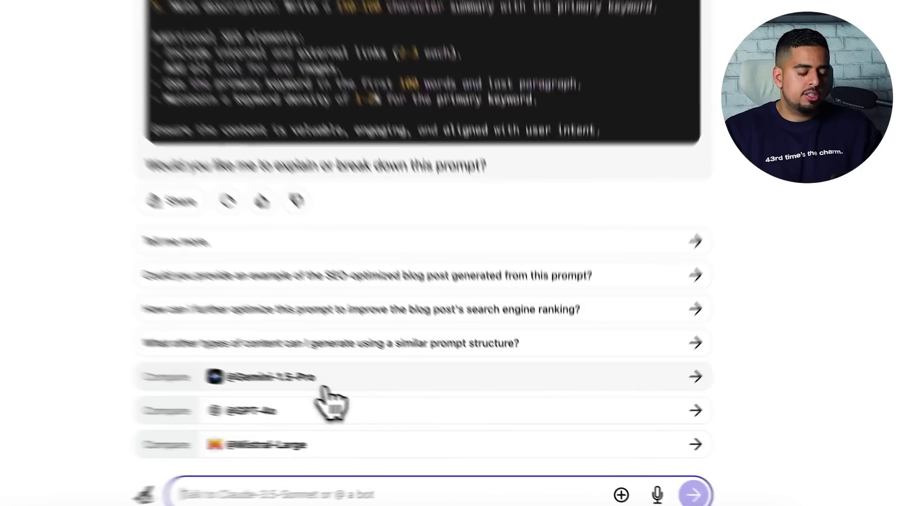
Compare the SEO blog answer with Gemini-1.5-Pro, review it, then request Mistral-Large's version
{"action": "left_click", "coordinate": [403, 404]}
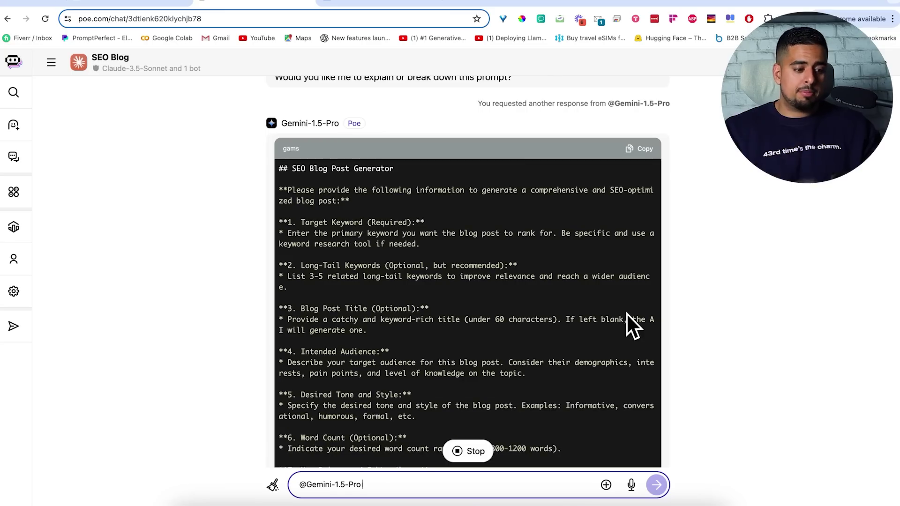
{"action": "scroll", "coordinate": [577, 307], "scroll_direction": "up", "scroll_amount": 10}
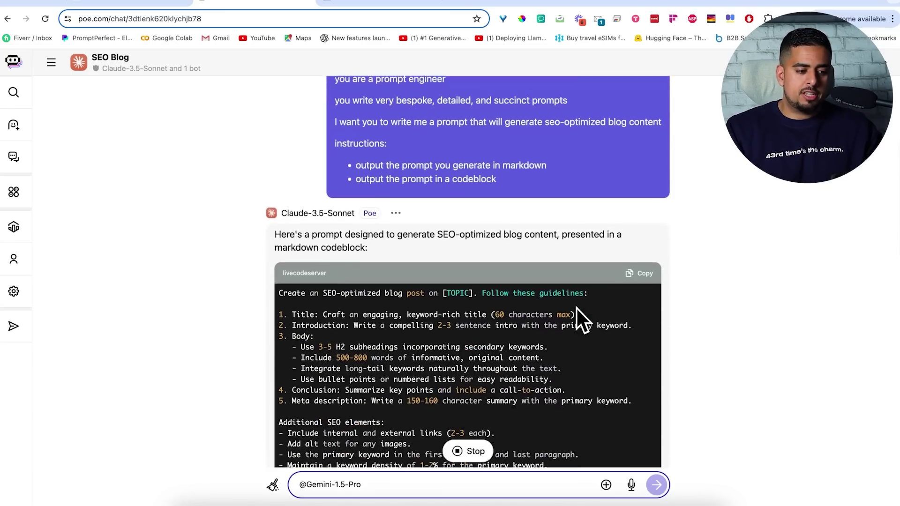
{"action": "scroll", "coordinate": [576, 309], "scroll_direction": "down", "scroll_amount": 10}
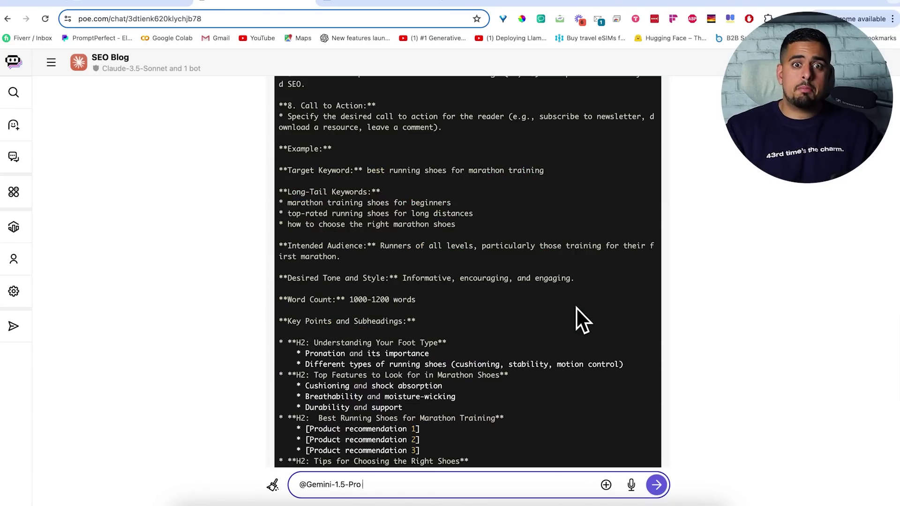
{"action": "scroll", "coordinate": [576, 308], "scroll_direction": "down", "scroll_amount": 1}
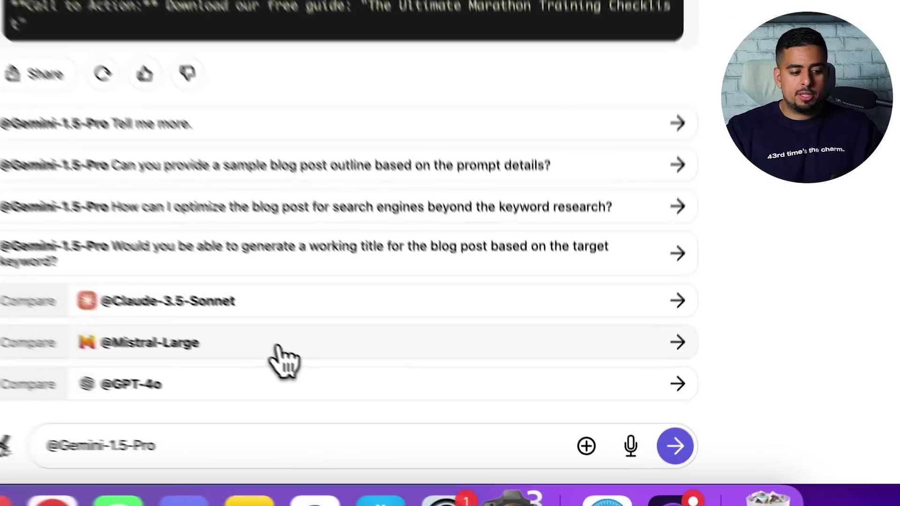
{"action": "left_click", "coordinate": [433, 430]}
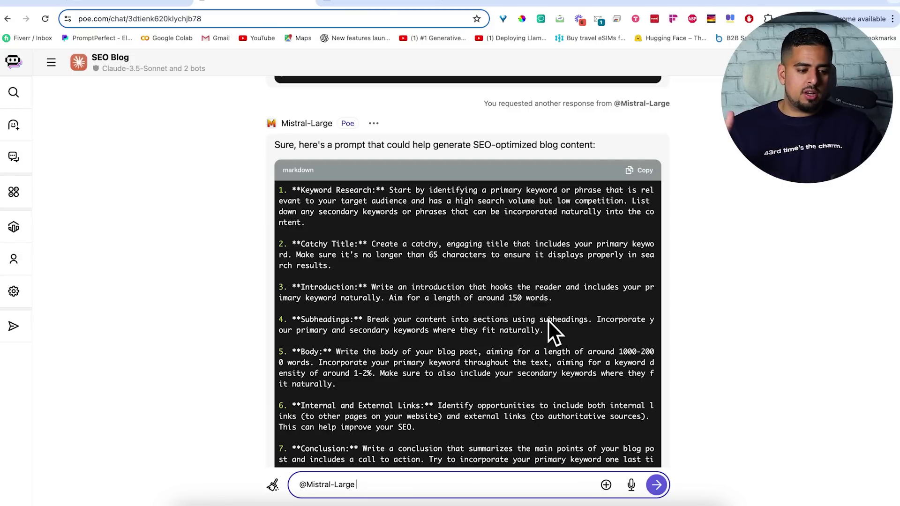
Scroll through Mistral-Large's ten-step SEO blog prompt as it finishes streaming
{"action": "scroll", "coordinate": [492, 335], "scroll_direction": "down", "scroll_amount": 2}
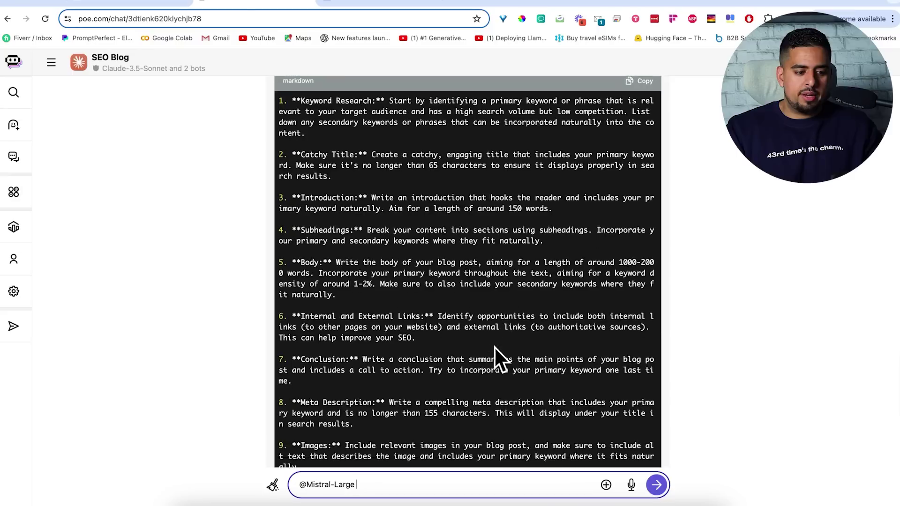
{"action": "scroll", "coordinate": [494, 347], "scroll_direction": "down", "scroll_amount": 5}
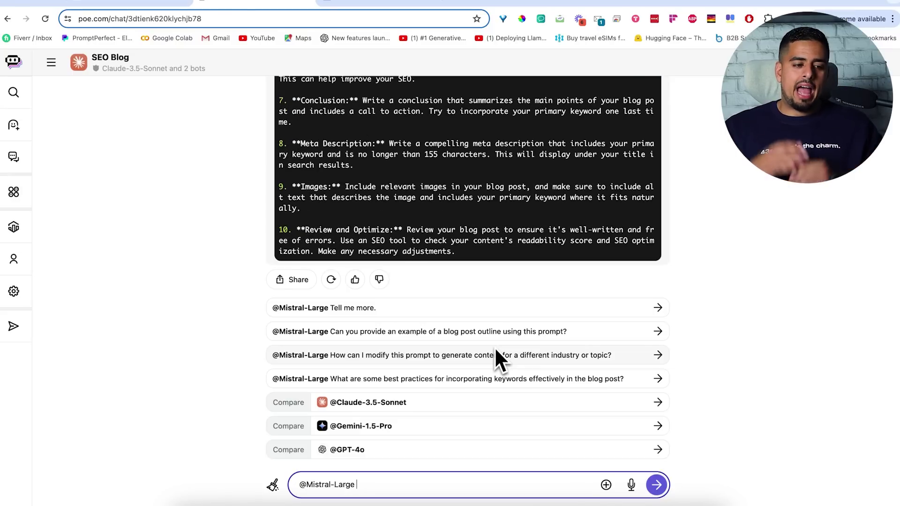